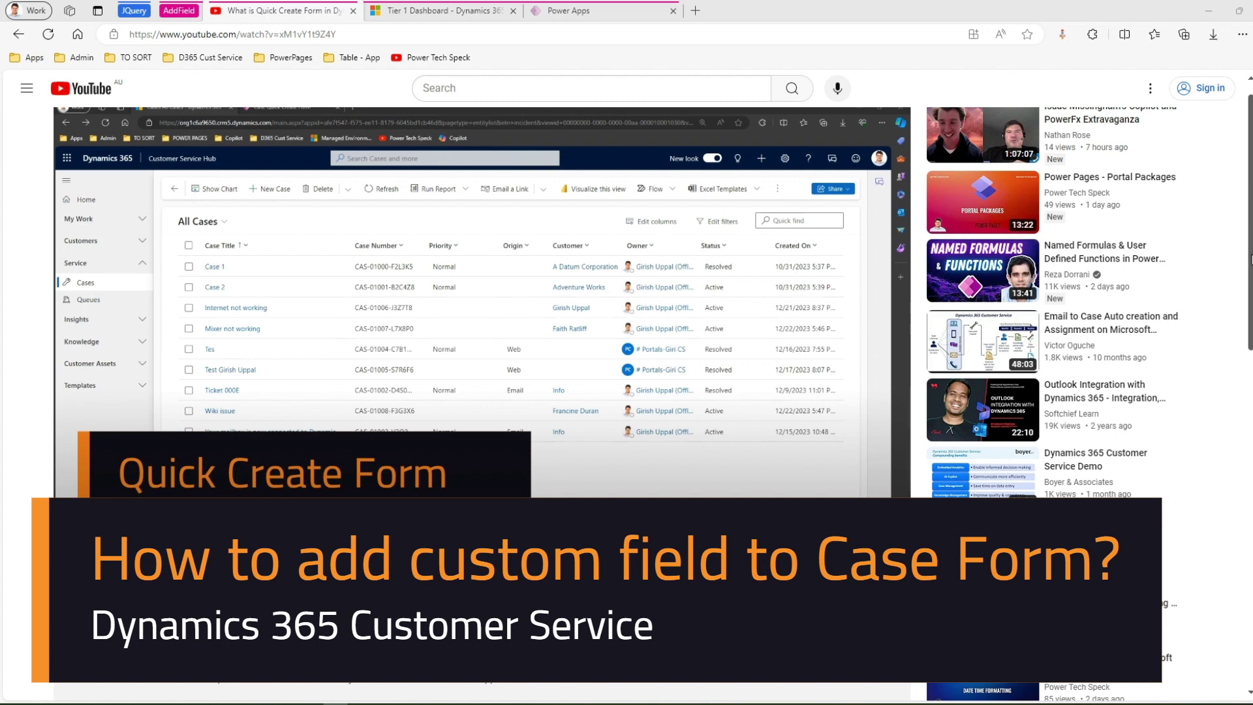
# - Scroll to the video comments and highlight the question about adding a custom ID field to cases
pyautogui.moveTo(1249, 264); pyautogui.dragTo(1248, 379)
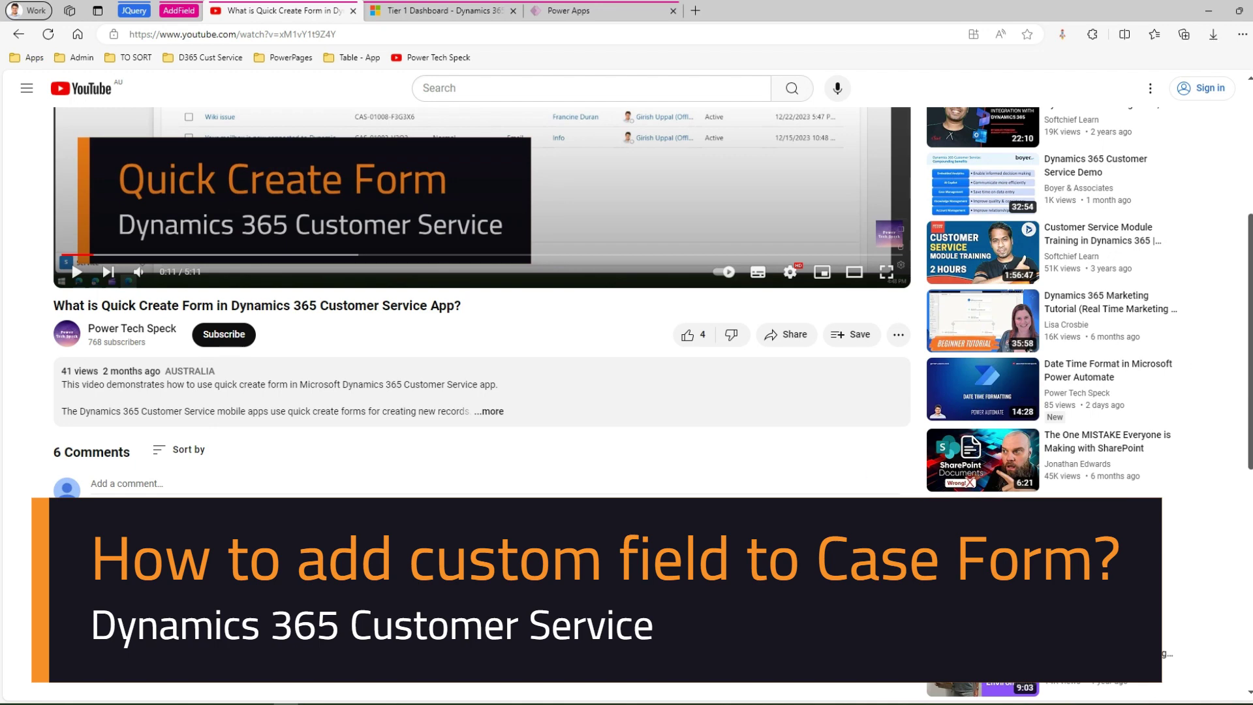
pyautogui.moveTo(390, 547); pyautogui.dragTo(777, 547)
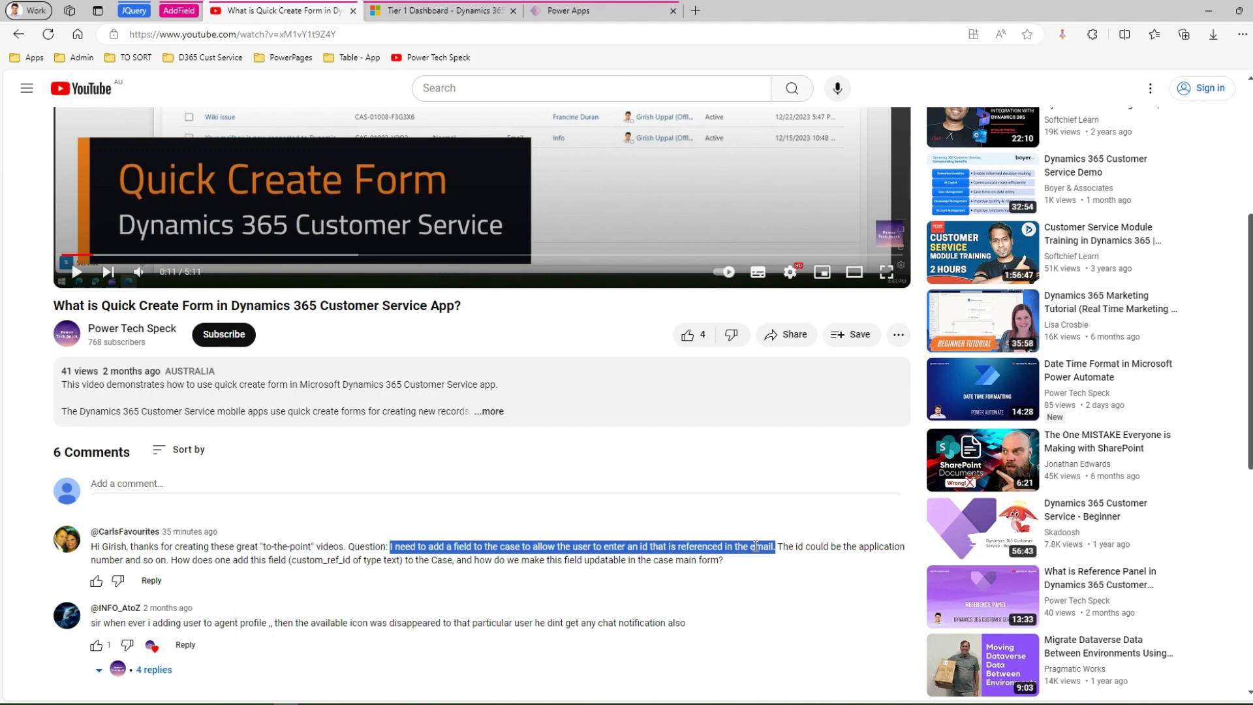
pyautogui.click(782, 548)
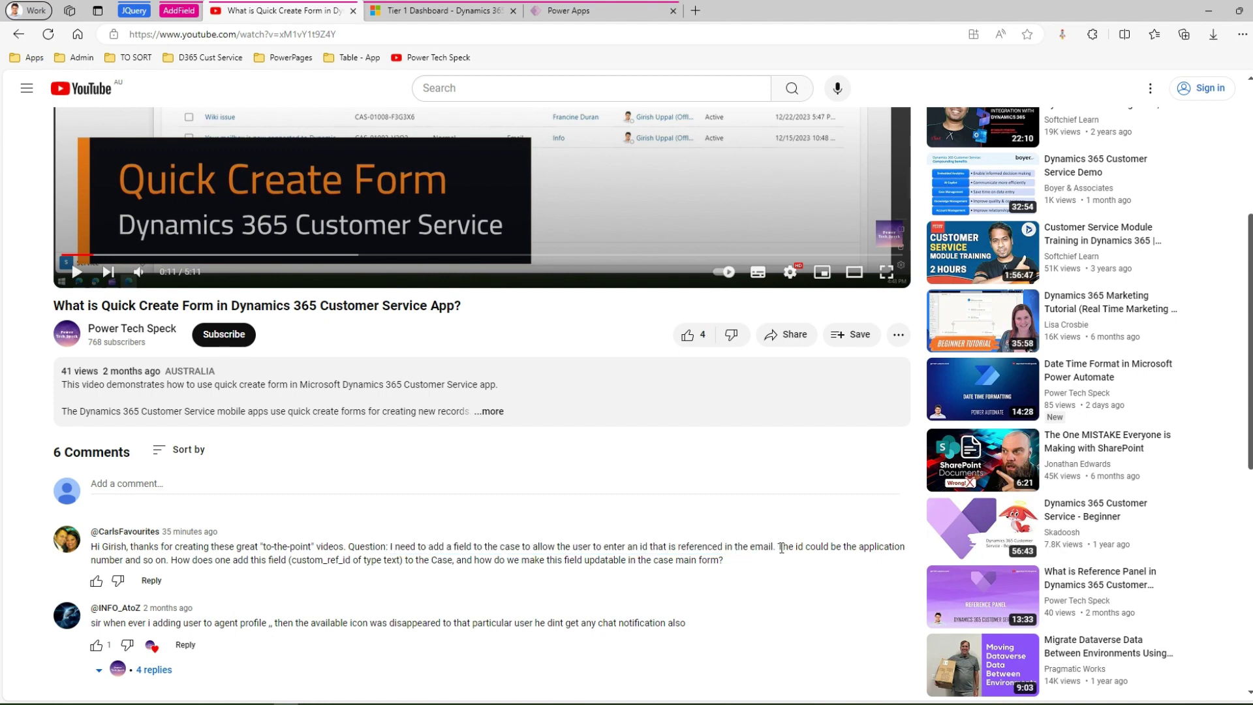
pyautogui.moveTo(778, 546); pyautogui.dragTo(359, 563)
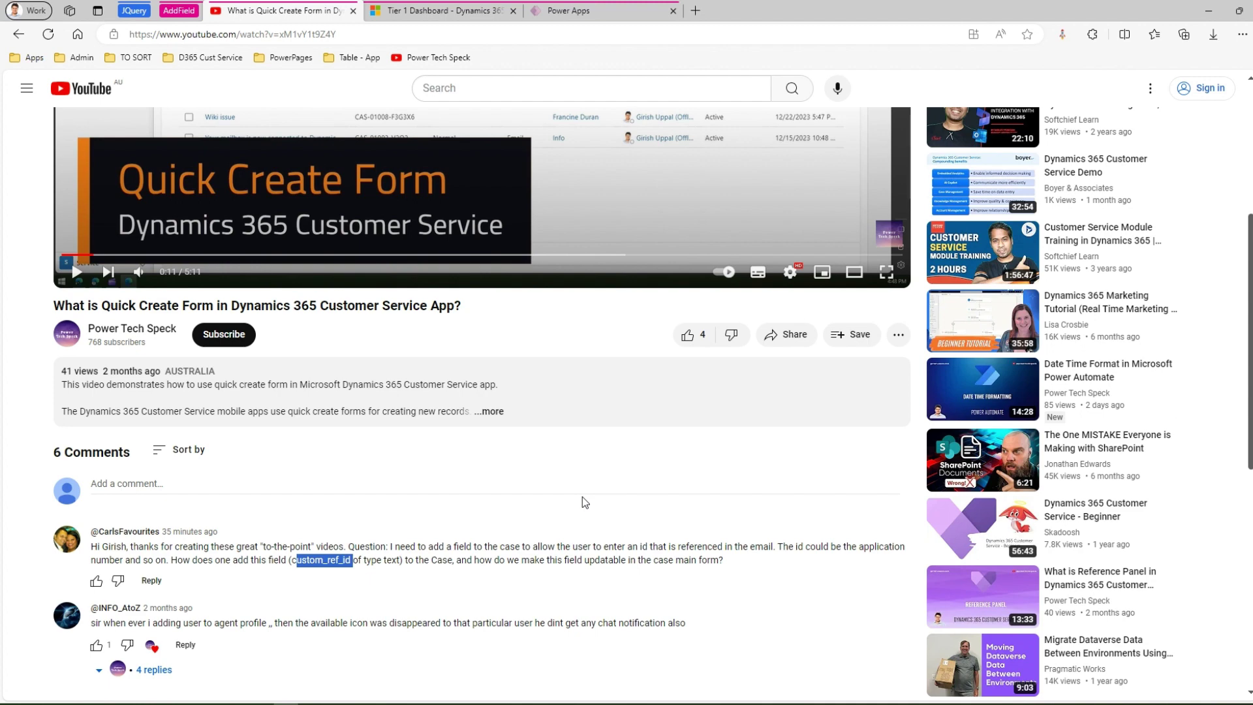
# - Open the Cases list in Customer Service Hub and start a blank New Case record
pyautogui.click(430, 13)
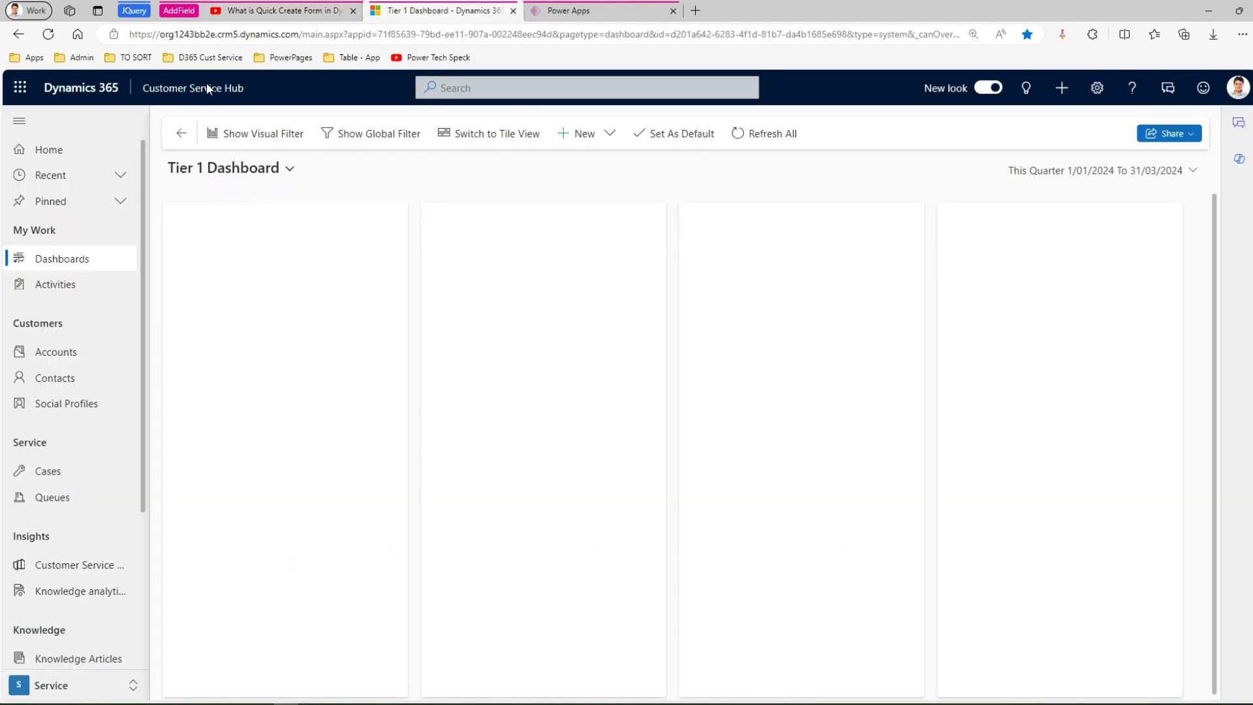
pyautogui.click(48, 473)
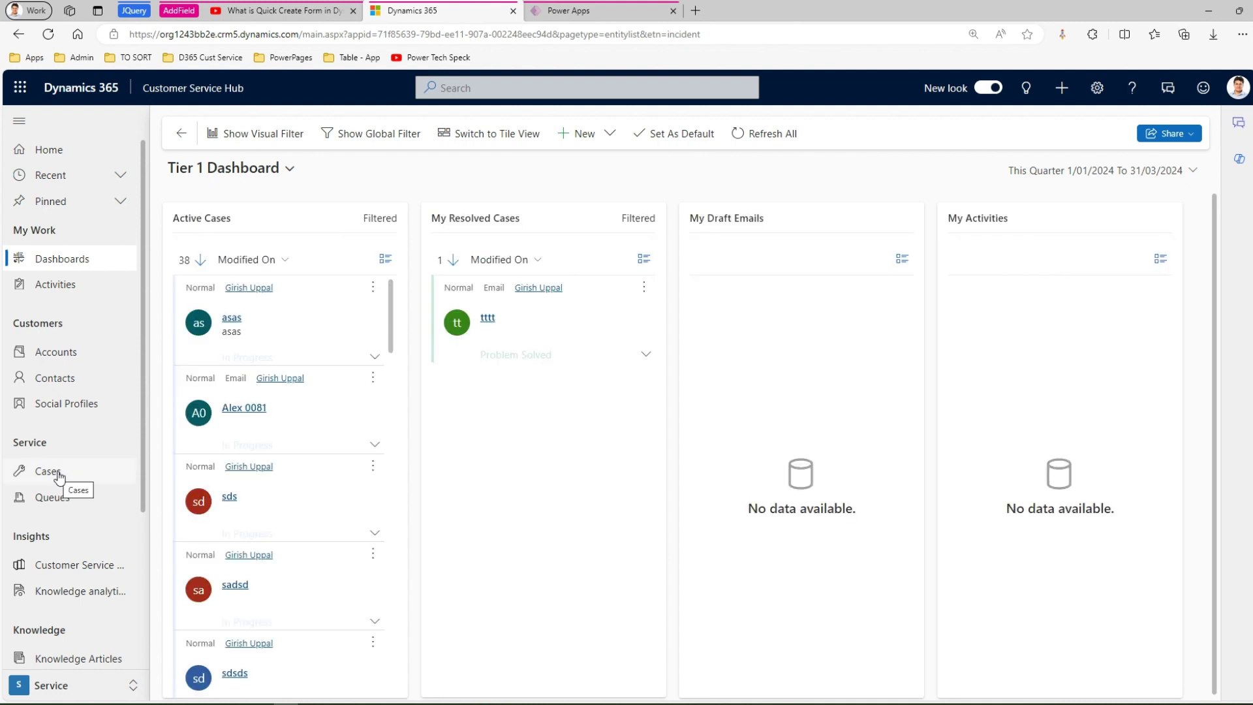
pyautogui.click(58, 474)
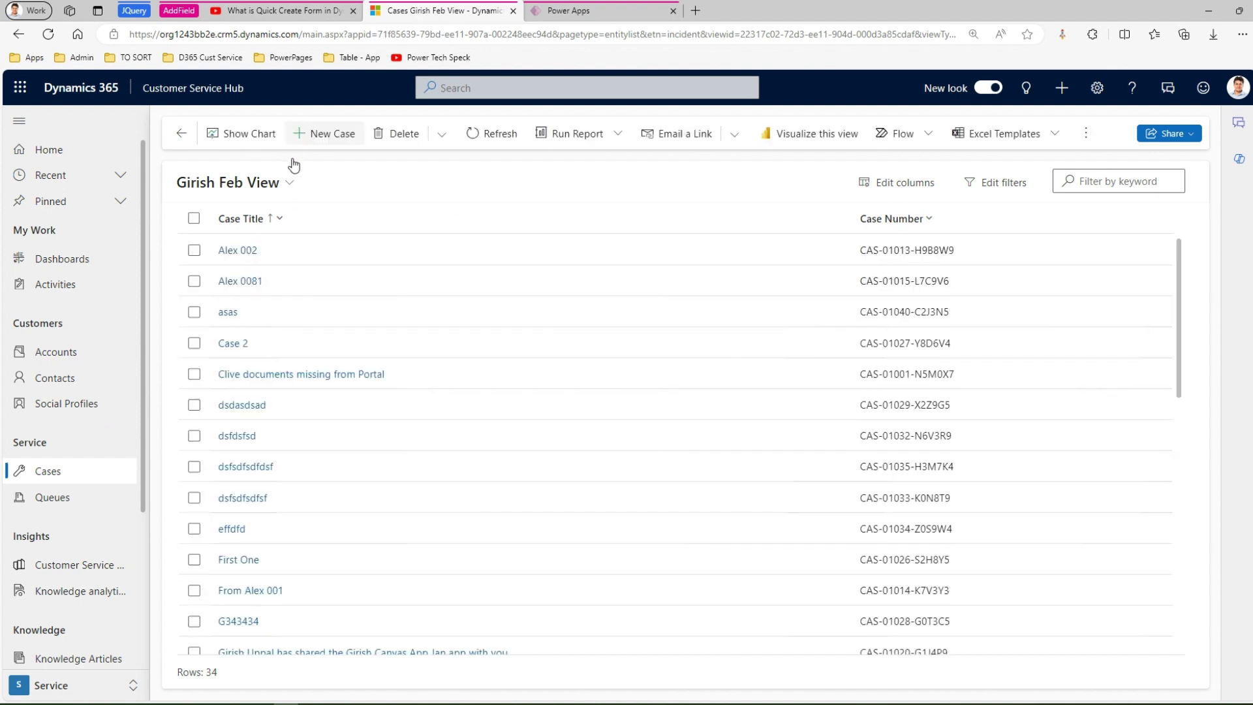
pyautogui.click(353, 139)
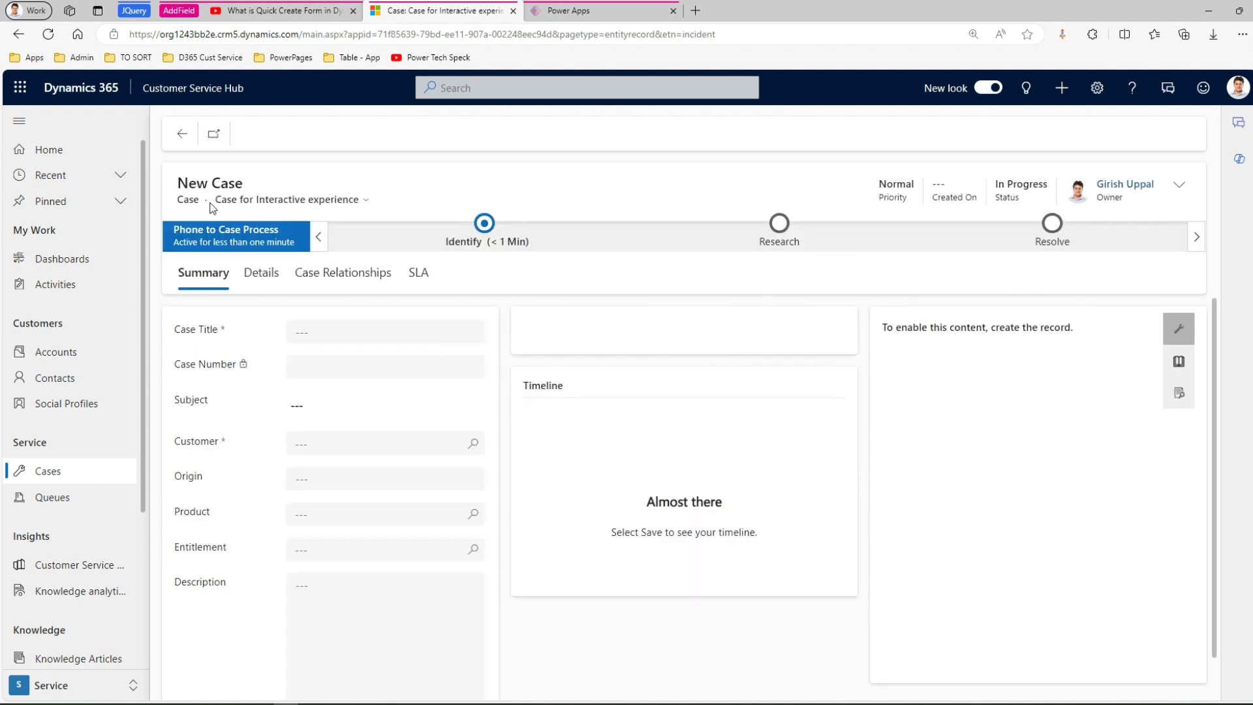
pyautogui.click(365, 201)
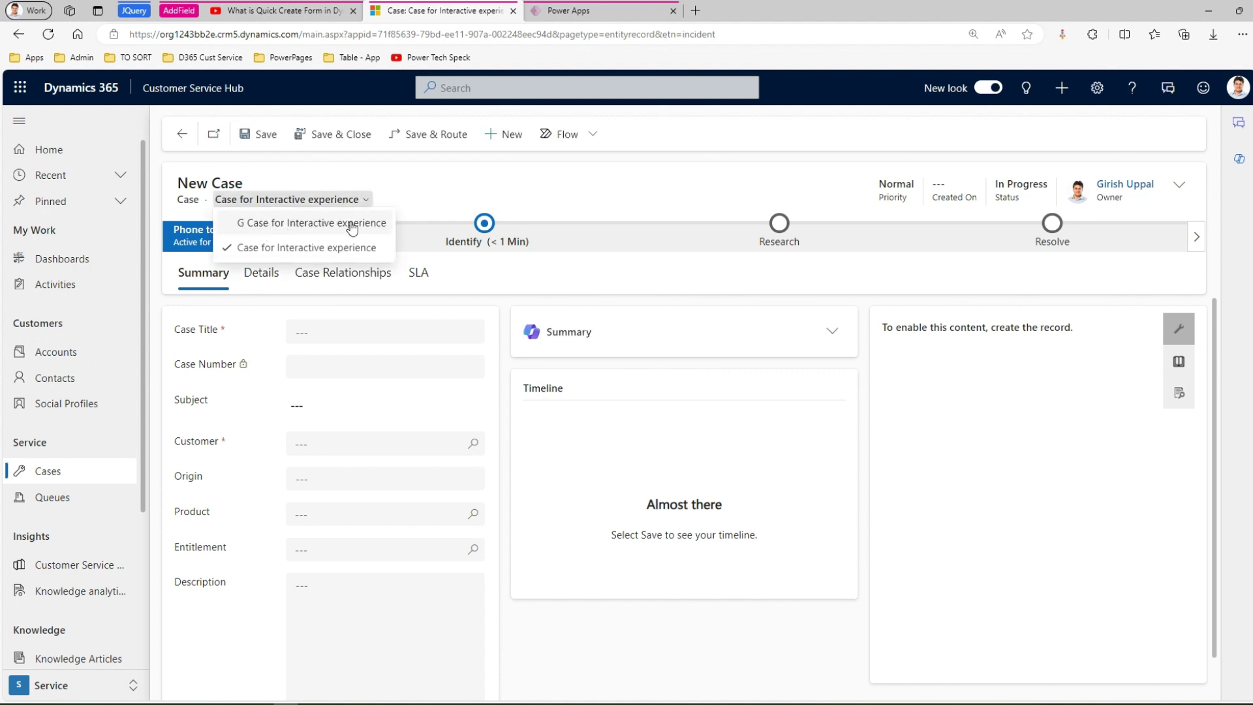
pyautogui.click(349, 225)
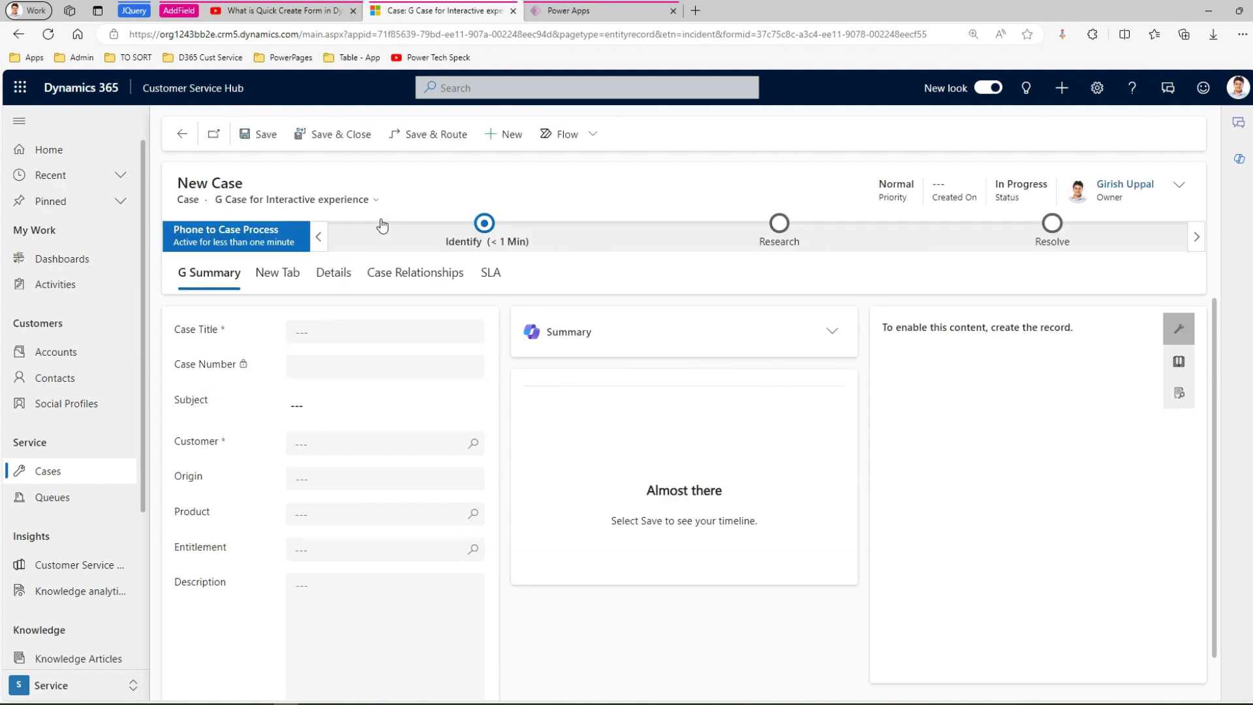
pyautogui.click(373, 199)
pyautogui.click(314, 247)
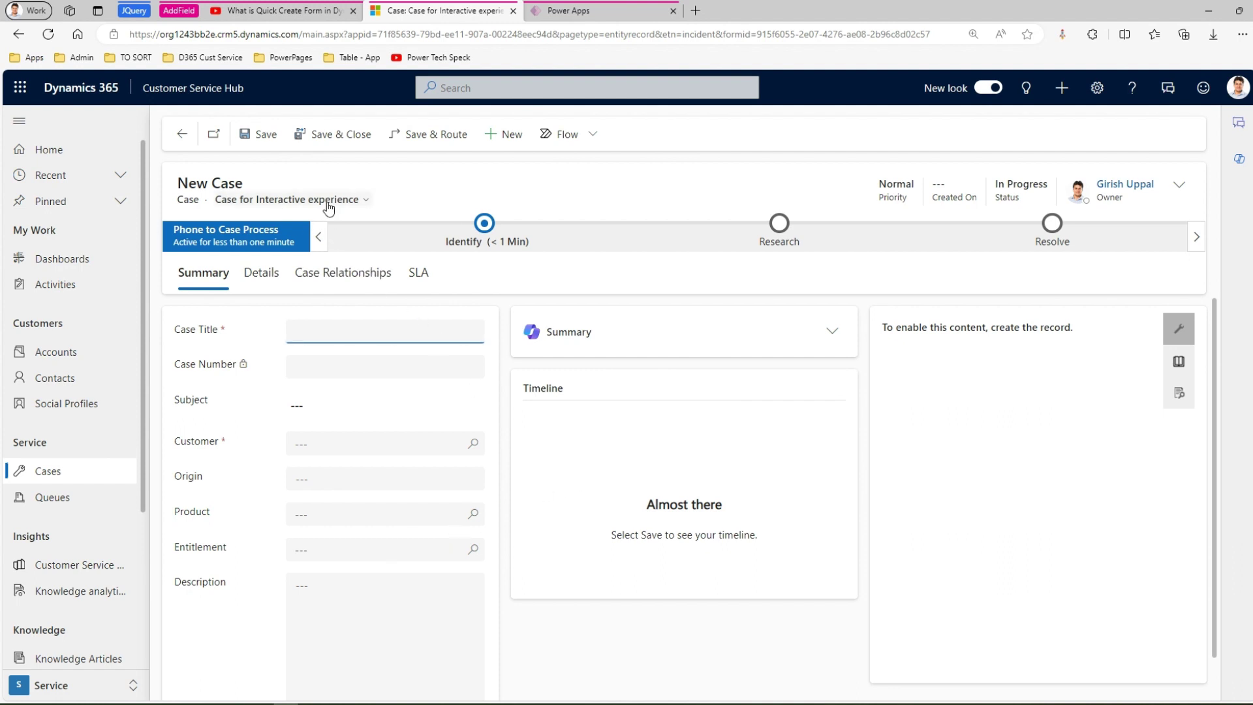
pyautogui.click(1063, 91)
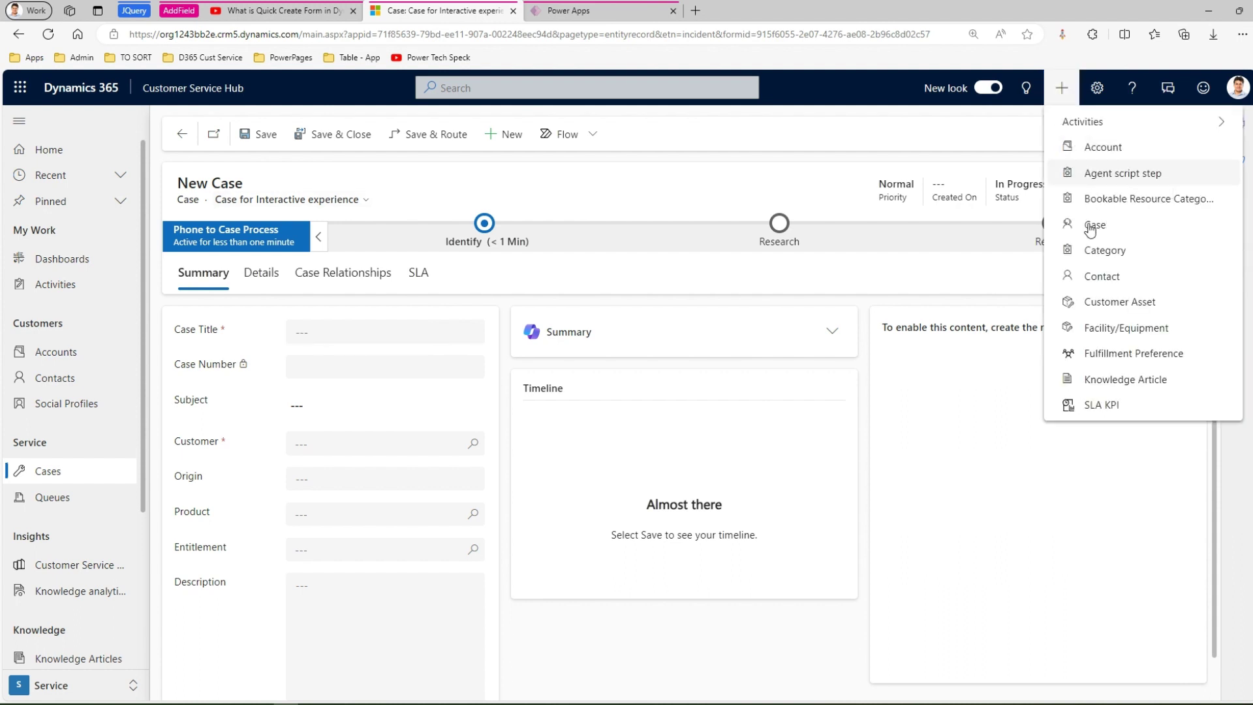
pyautogui.click(1090, 226)
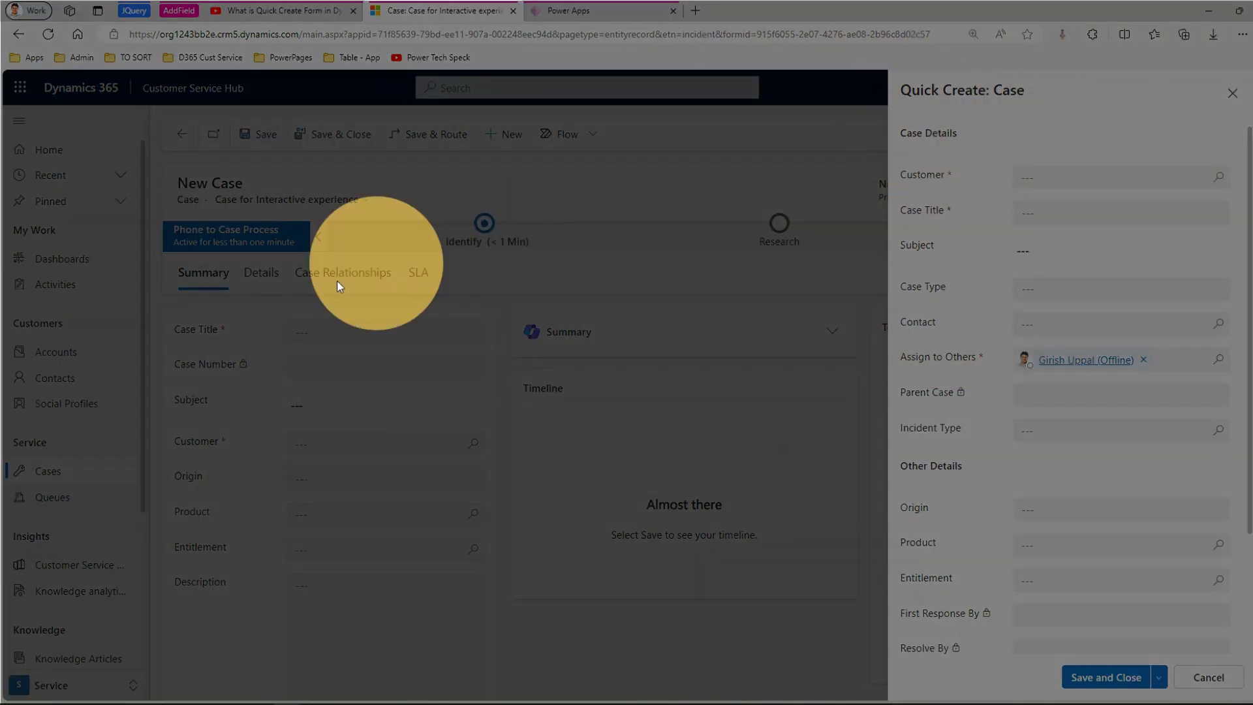
pyautogui.click(1204, 253)
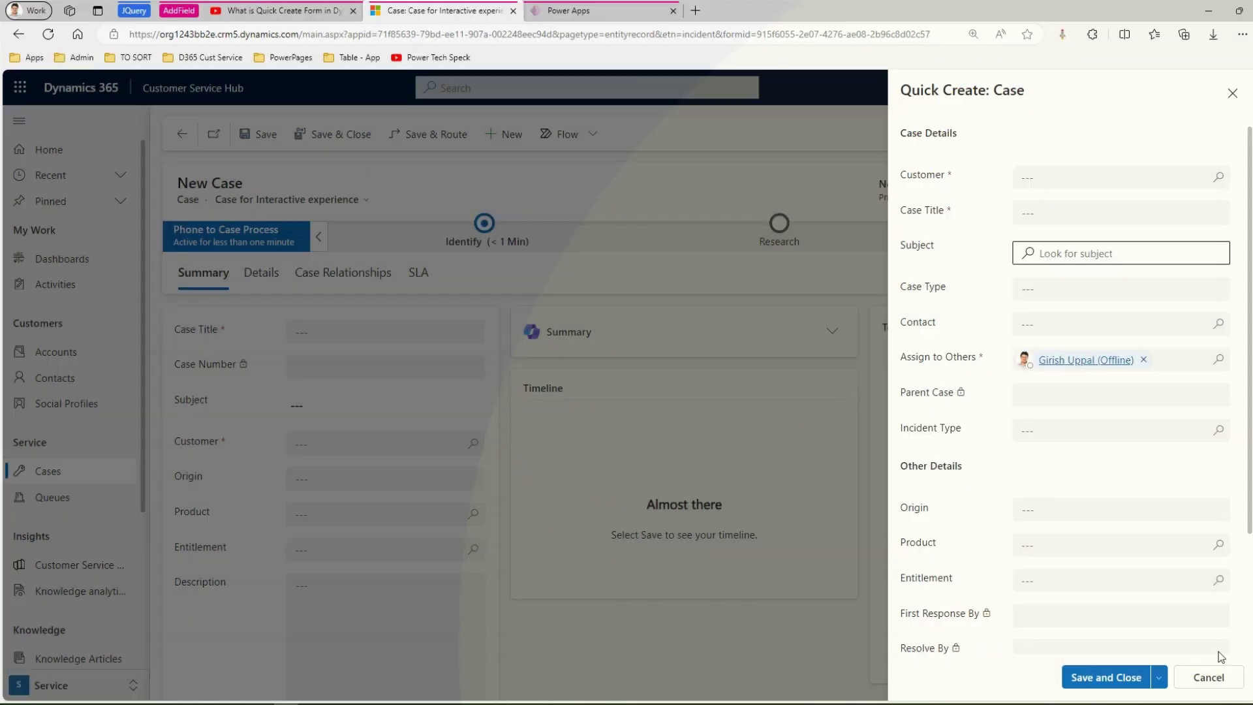
pyautogui.click(1214, 679)
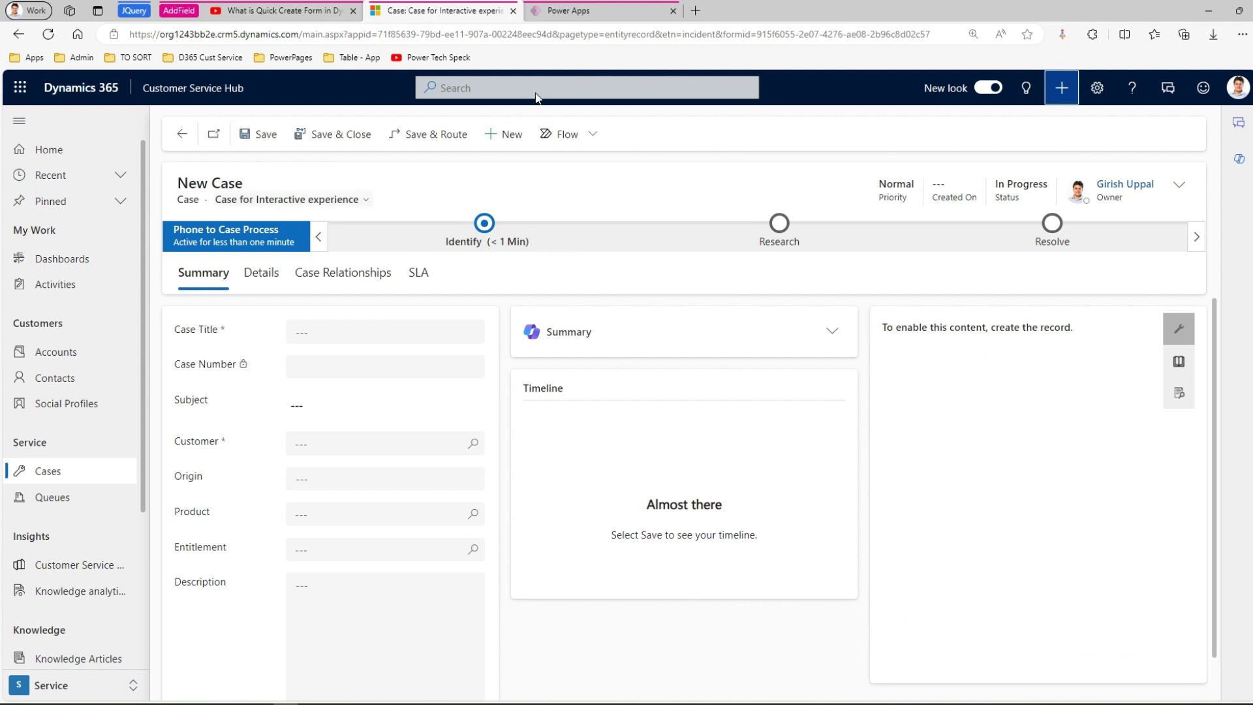
# - Go from the Case form designer to the Case table's columns and start a new column
pyautogui.click(578, 14)
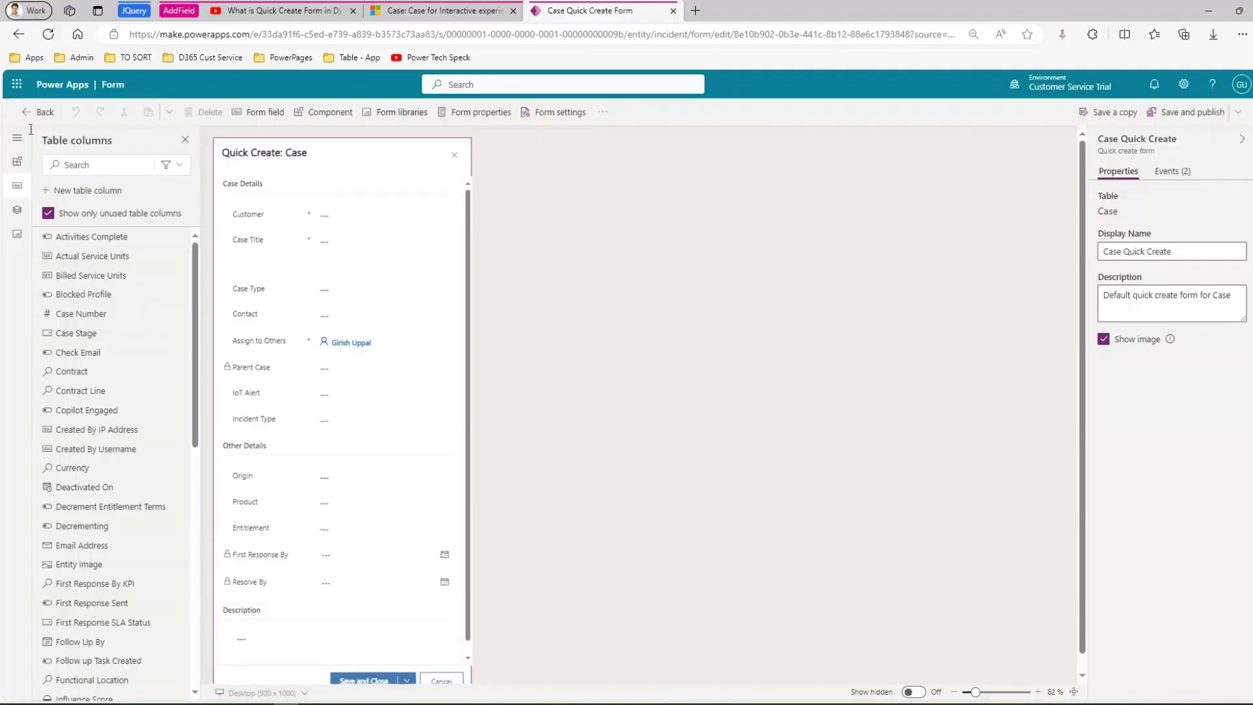
pyautogui.click(39, 114)
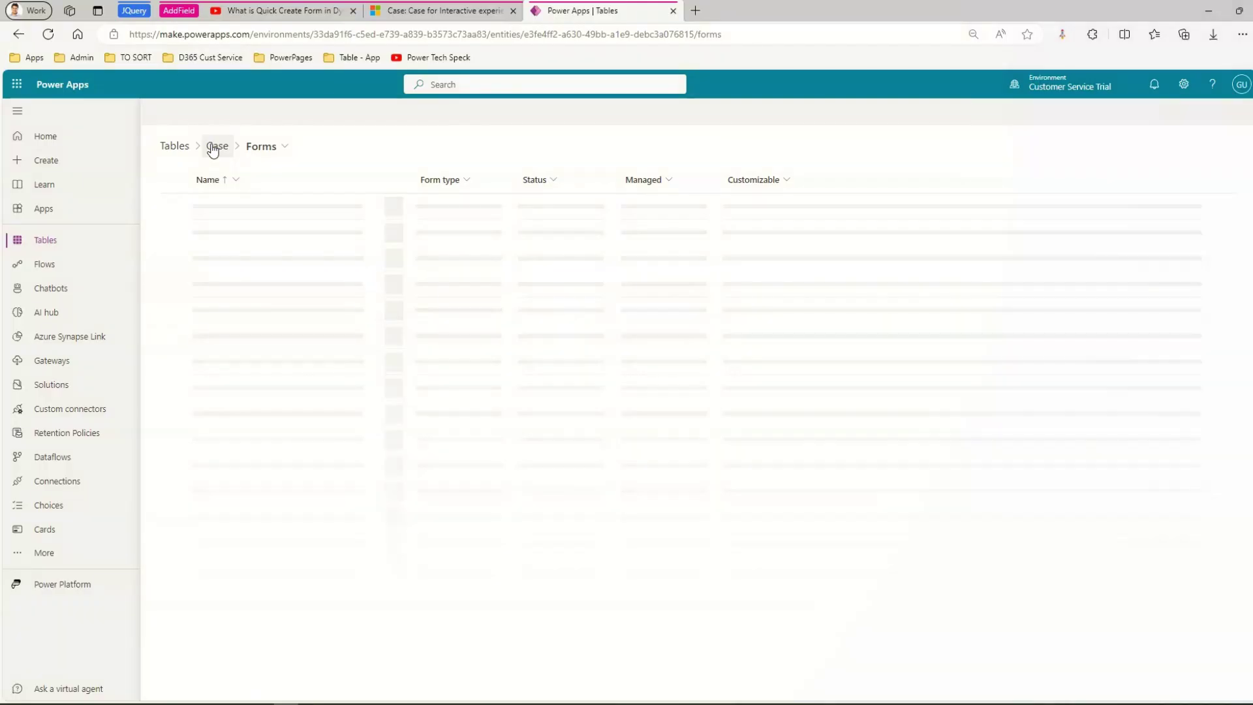
pyautogui.click(215, 146)
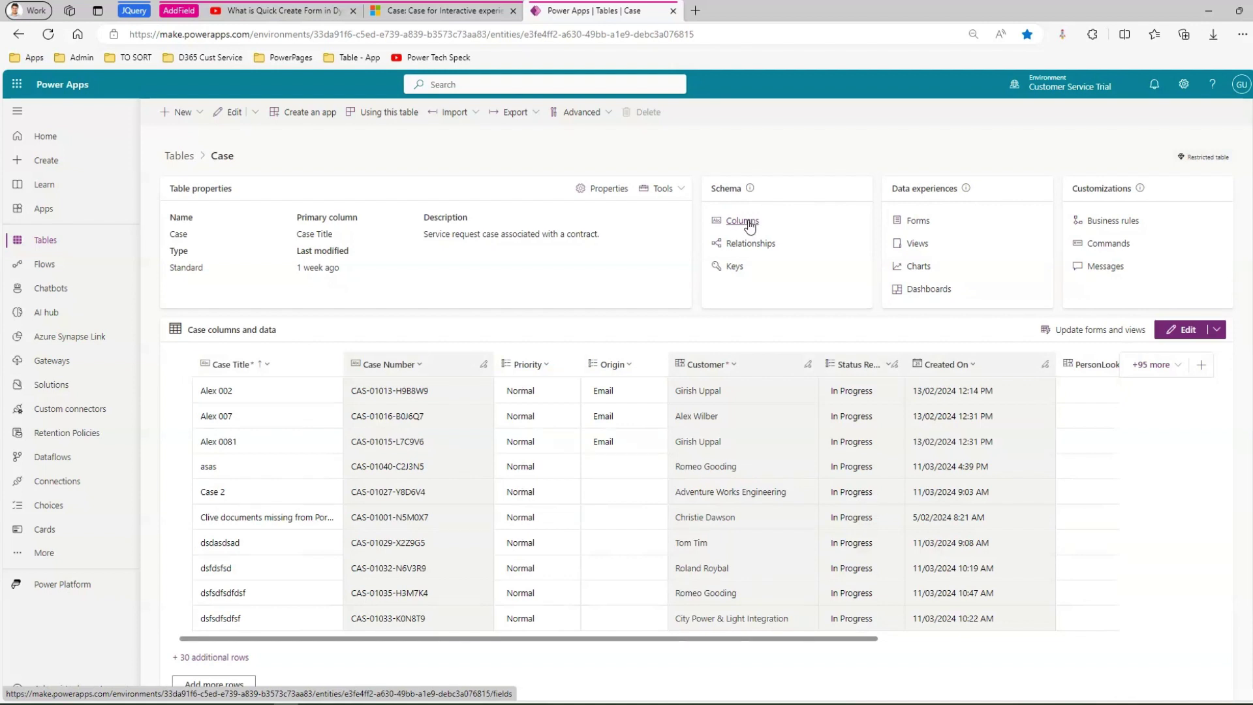
pyautogui.click(748, 222)
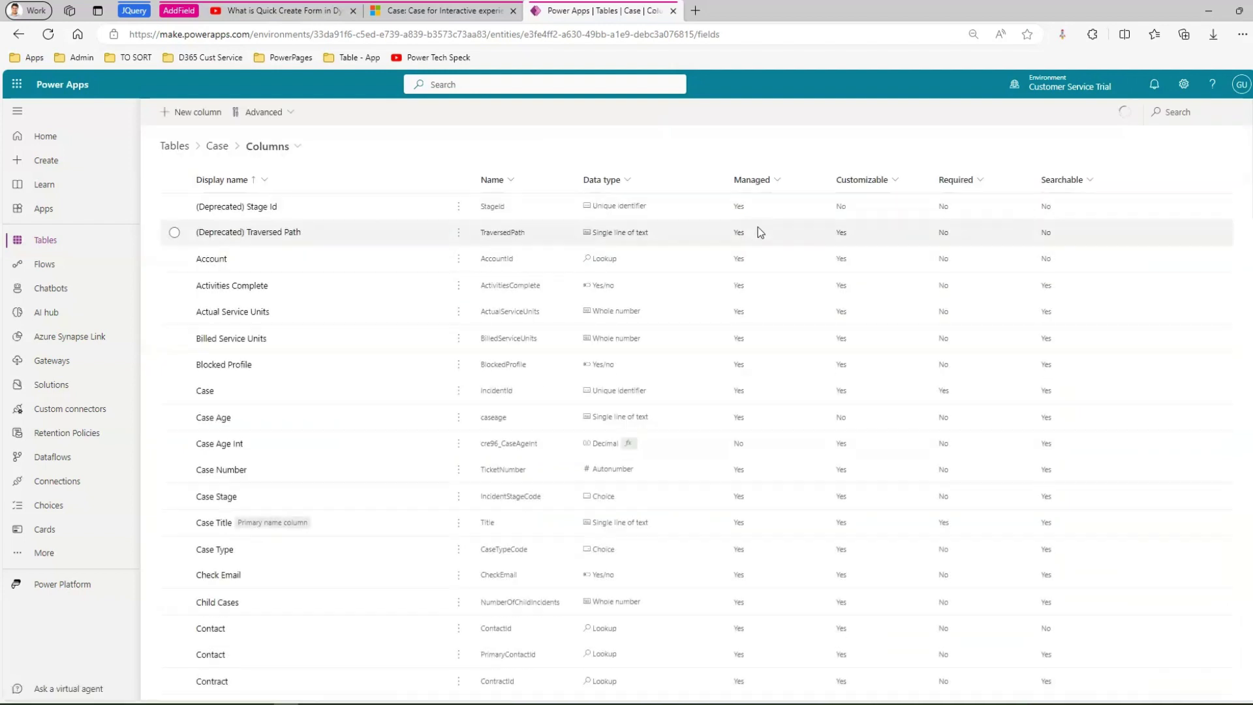
pyautogui.click(211, 115)
pyautogui.click(910, 162)
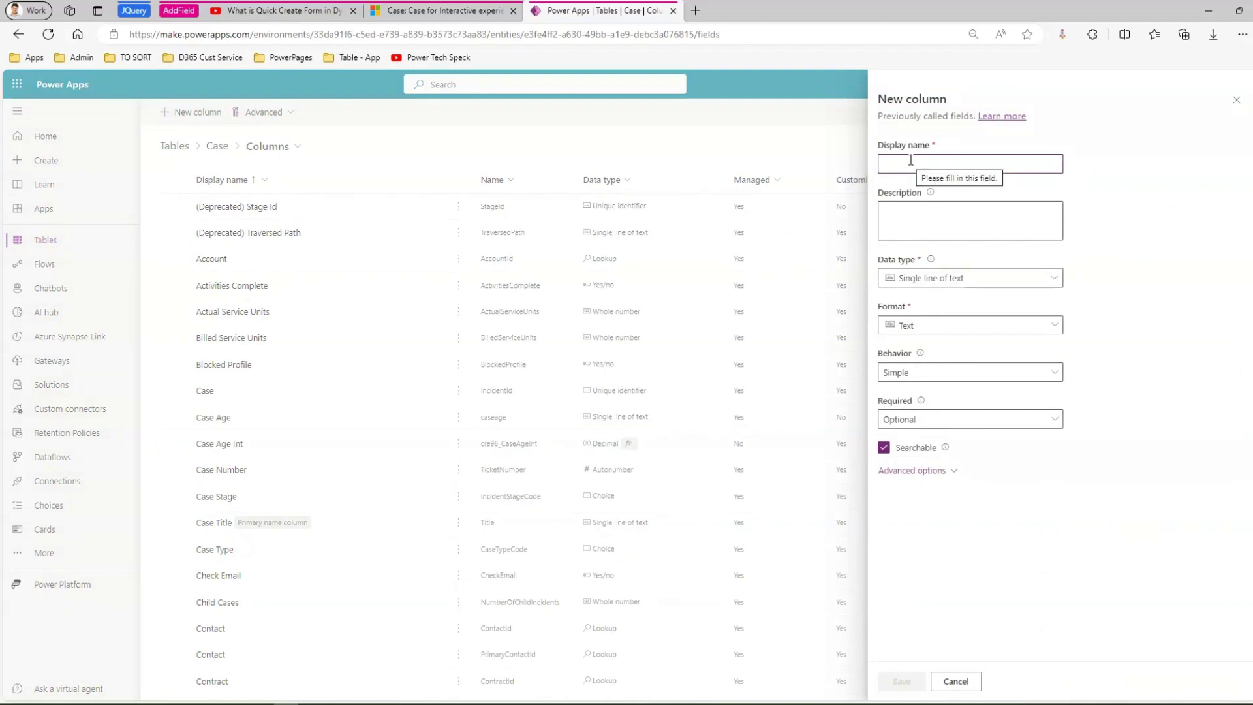
# - Name the single-line text column 'Carls Application ID', reuse that name as its description, and save
pyautogui.click(312, 12)
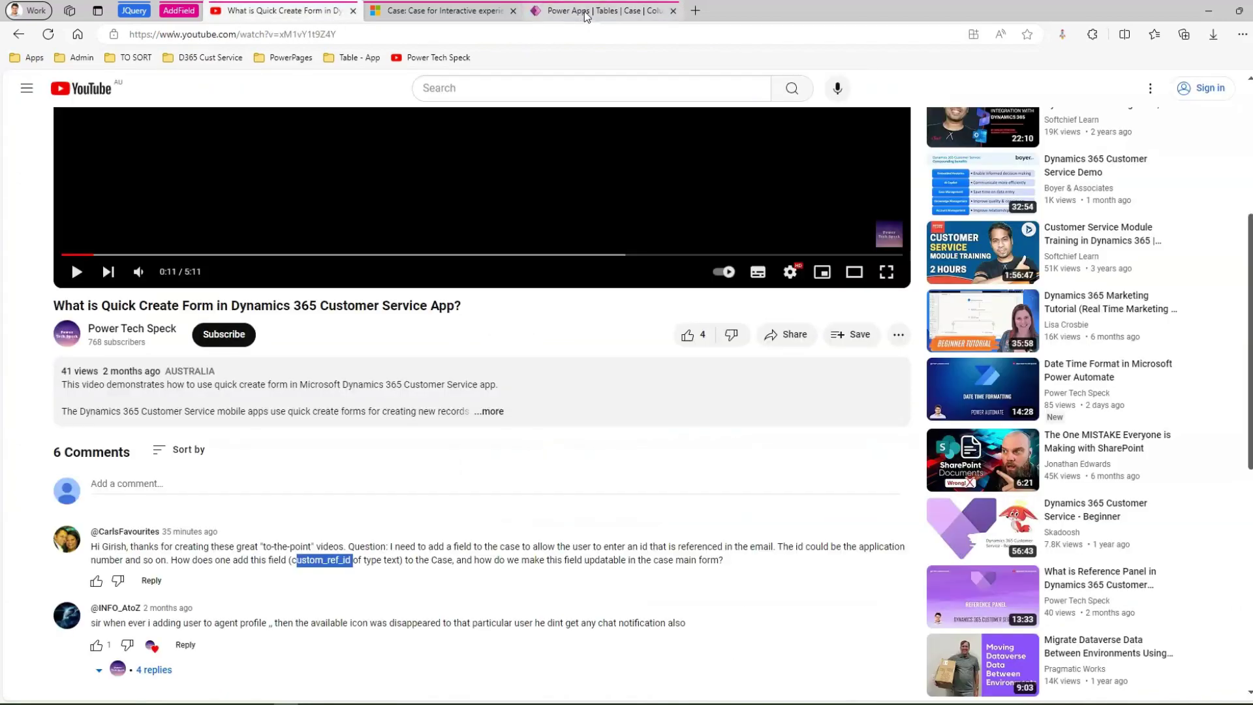
pyautogui.click(585, 10)
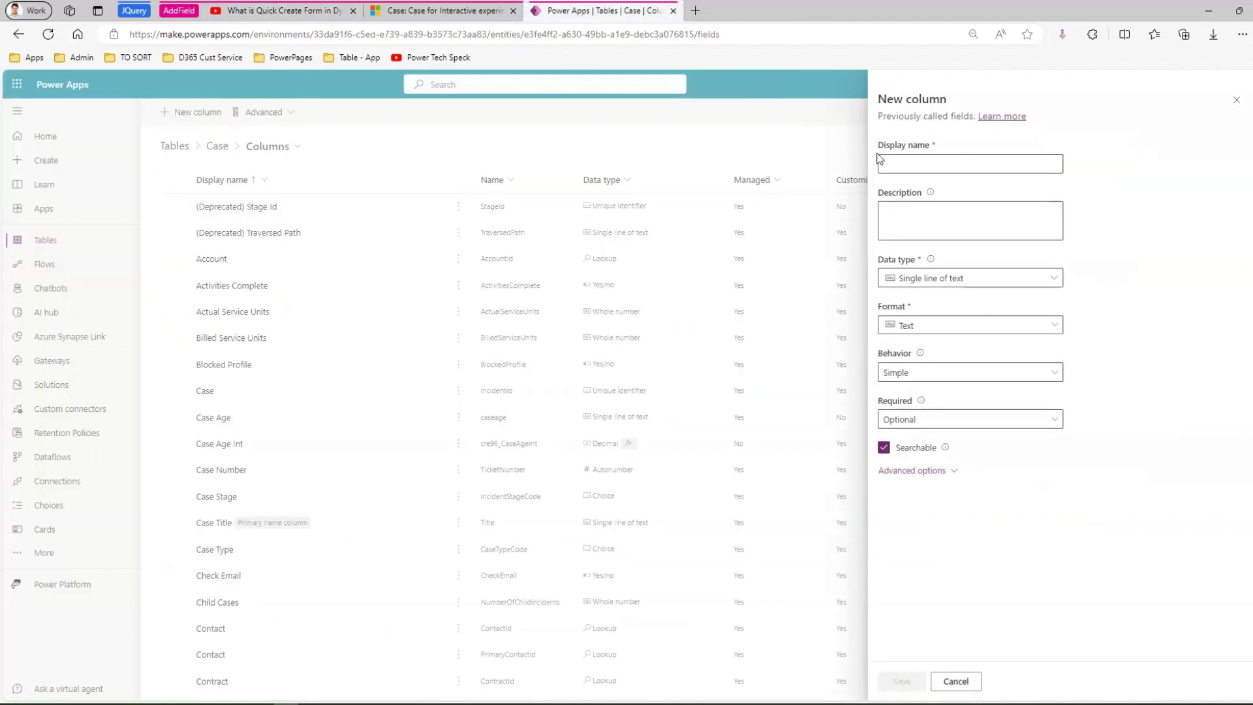
pyautogui.write('d')
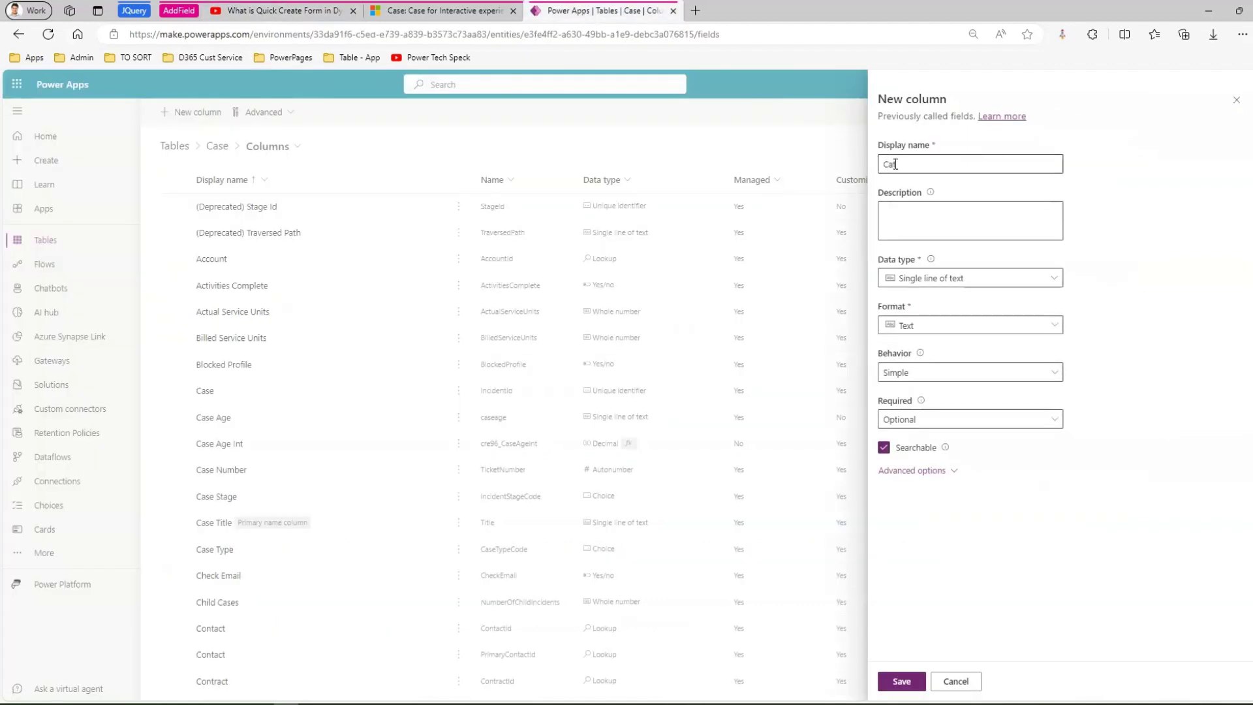
pyautogui.write('Application ID')
pyautogui.hotkey('ctrl', 'a')
pyautogui.hotkey('ctrl', 'c')
pyautogui.click(940, 230)
pyautogui.hotkey('ctrl', 'v')
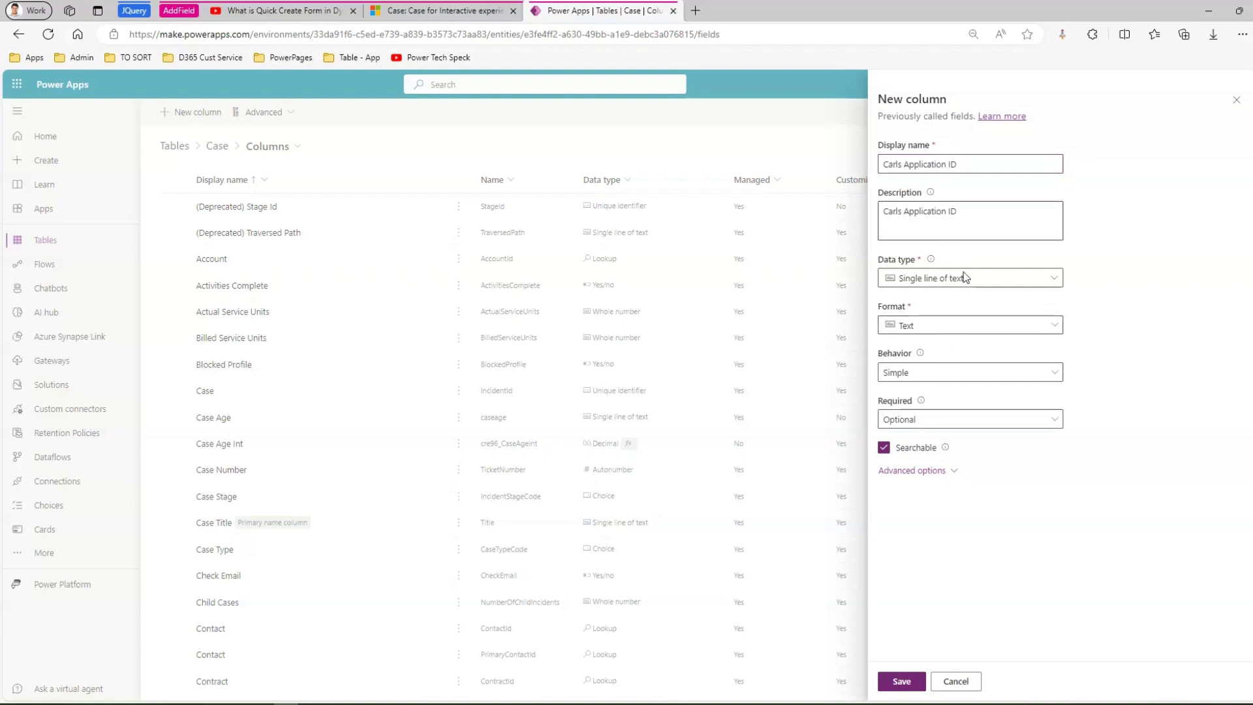
pyautogui.click(905, 682)
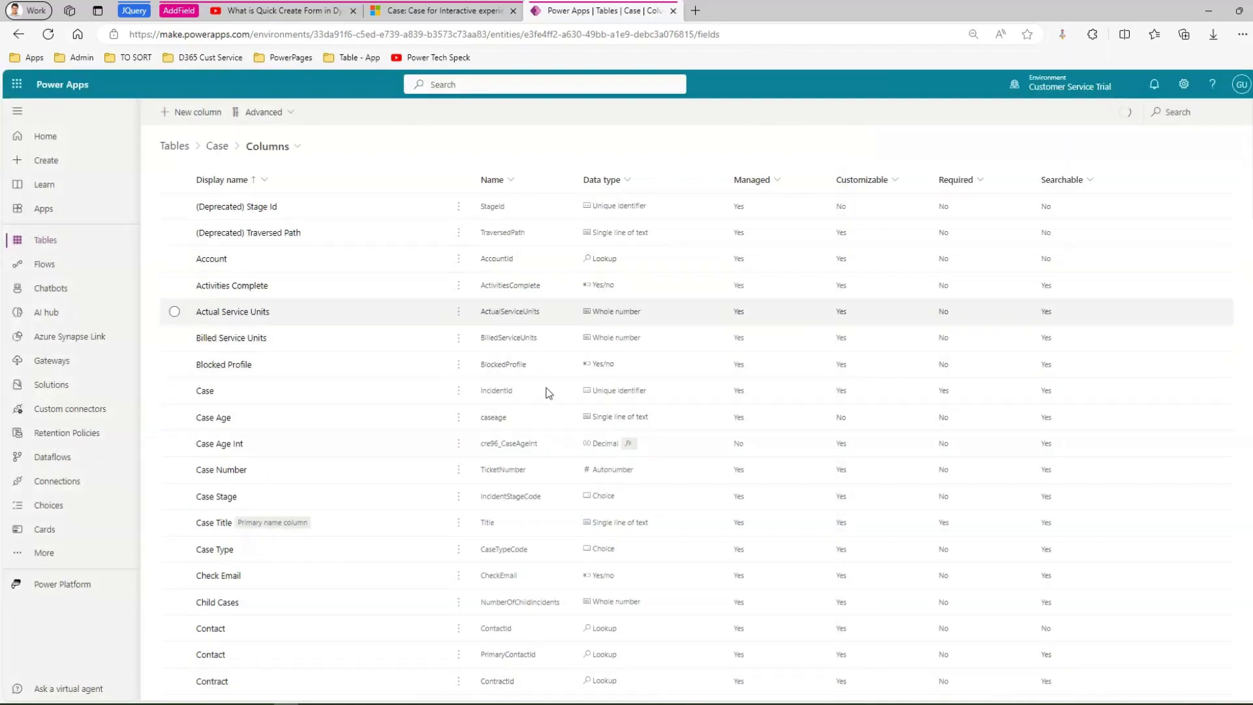
# - Check the Case forms against Customer Service Hub, then open 'Case for Interactive experience' for editing
pyautogui.click(217, 147)
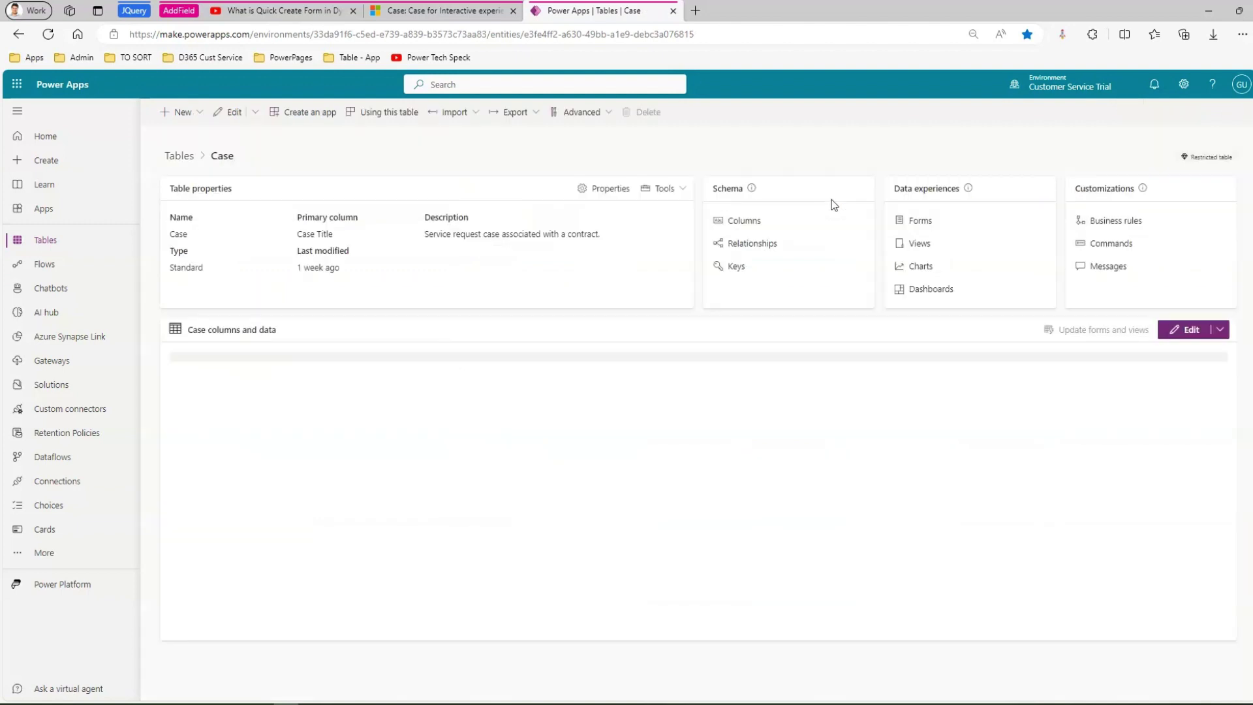
pyautogui.click(920, 222)
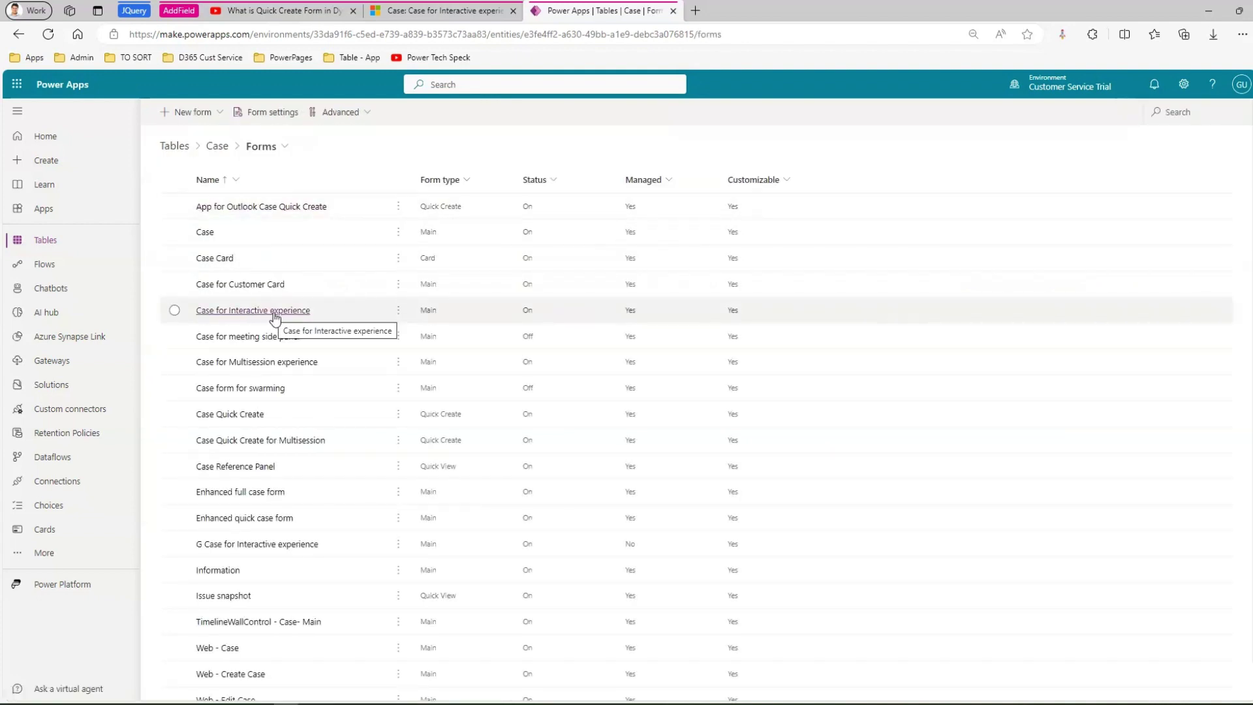
pyautogui.click(429, 12)
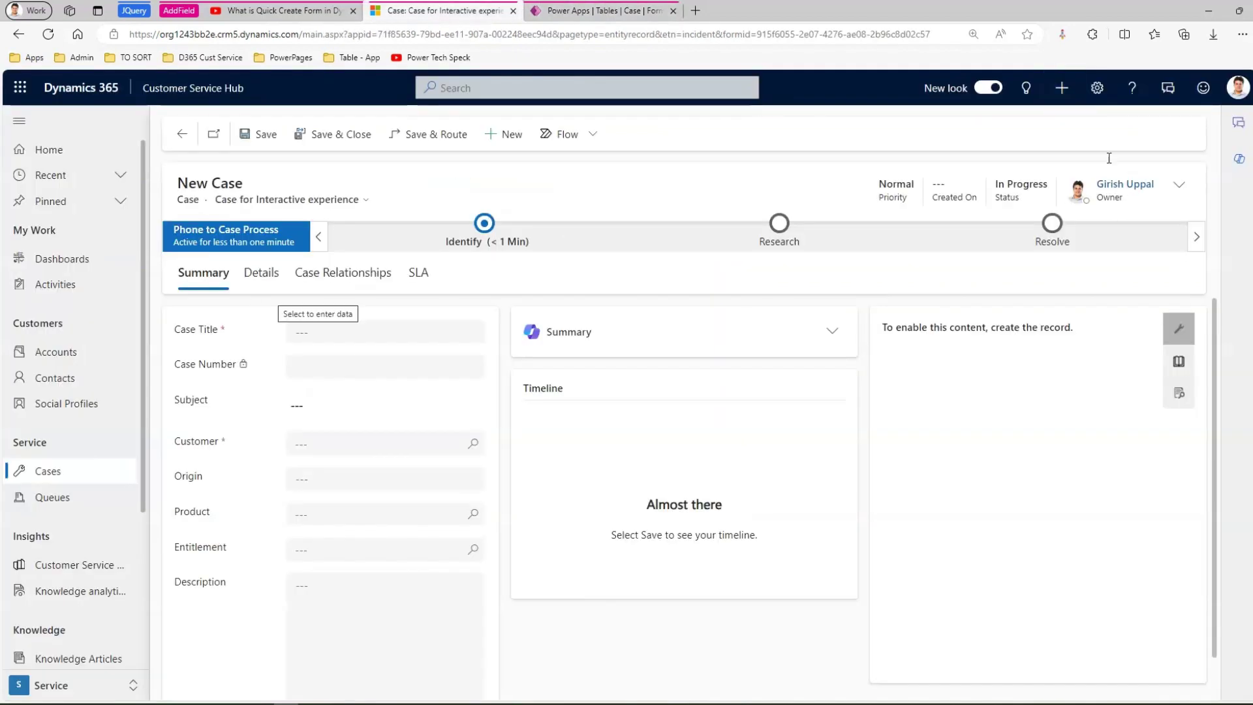
pyautogui.click(1062, 89)
pyautogui.click(1101, 225)
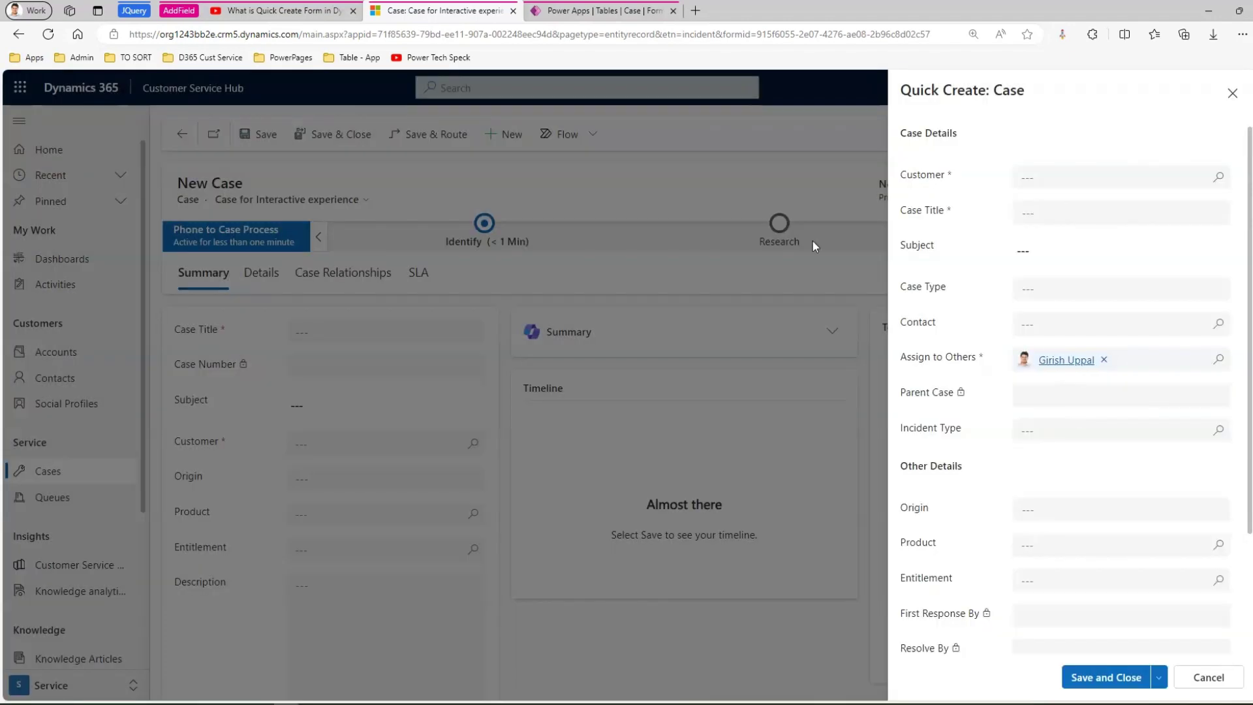
pyautogui.click(591, 11)
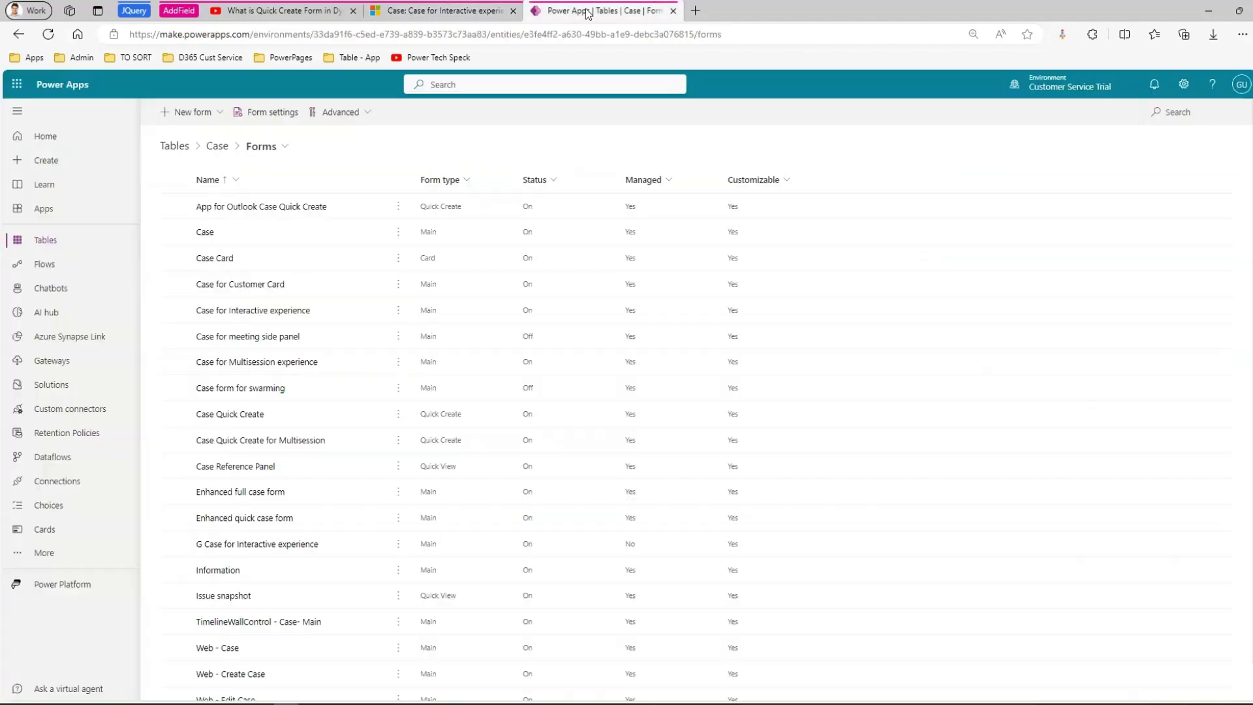
pyautogui.click(267, 315)
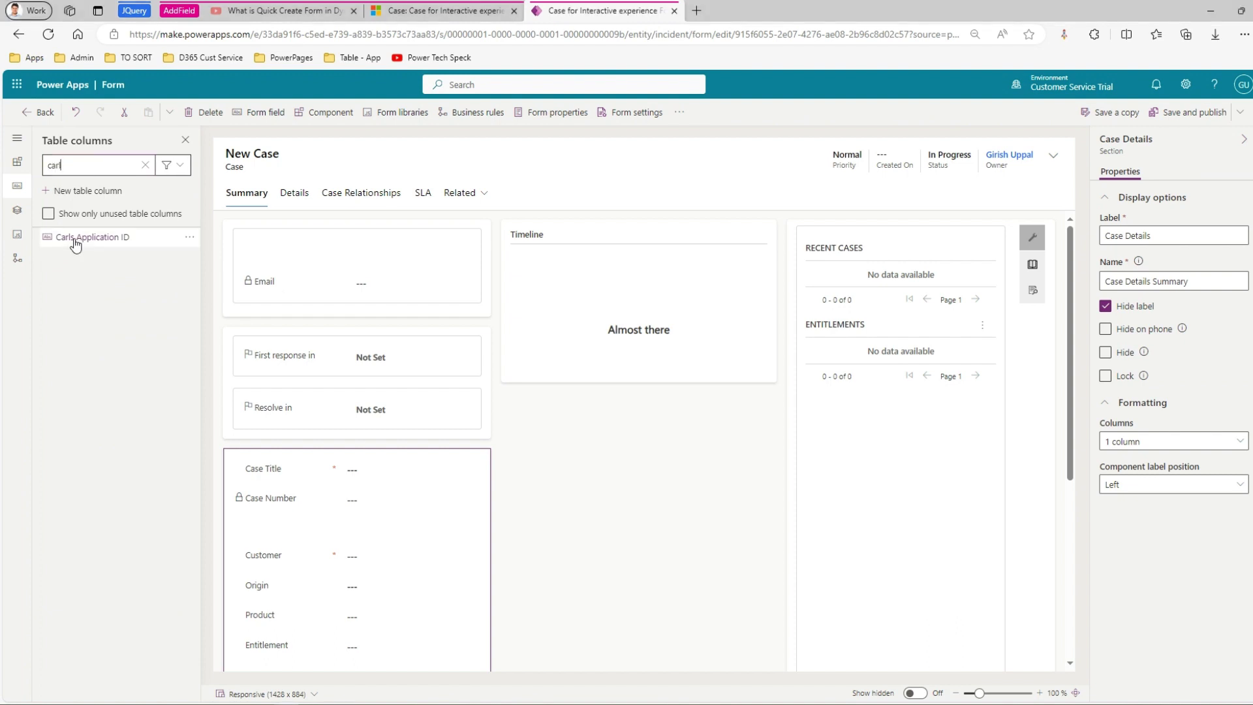
# - Add Carls Application ID to the Case Details section and delete the duplicate copy
pyautogui.moveTo(75, 244)
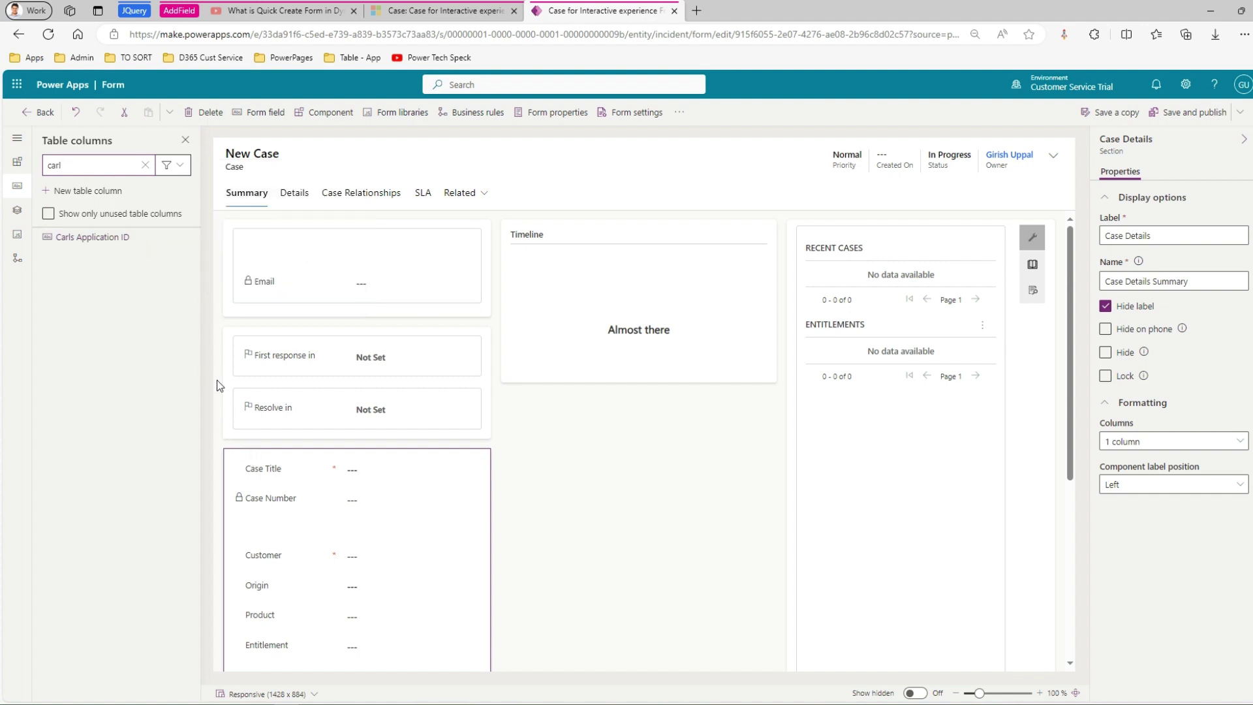
pyautogui.click(227, 262)
pyautogui.click(227, 336)
pyautogui.click(229, 465)
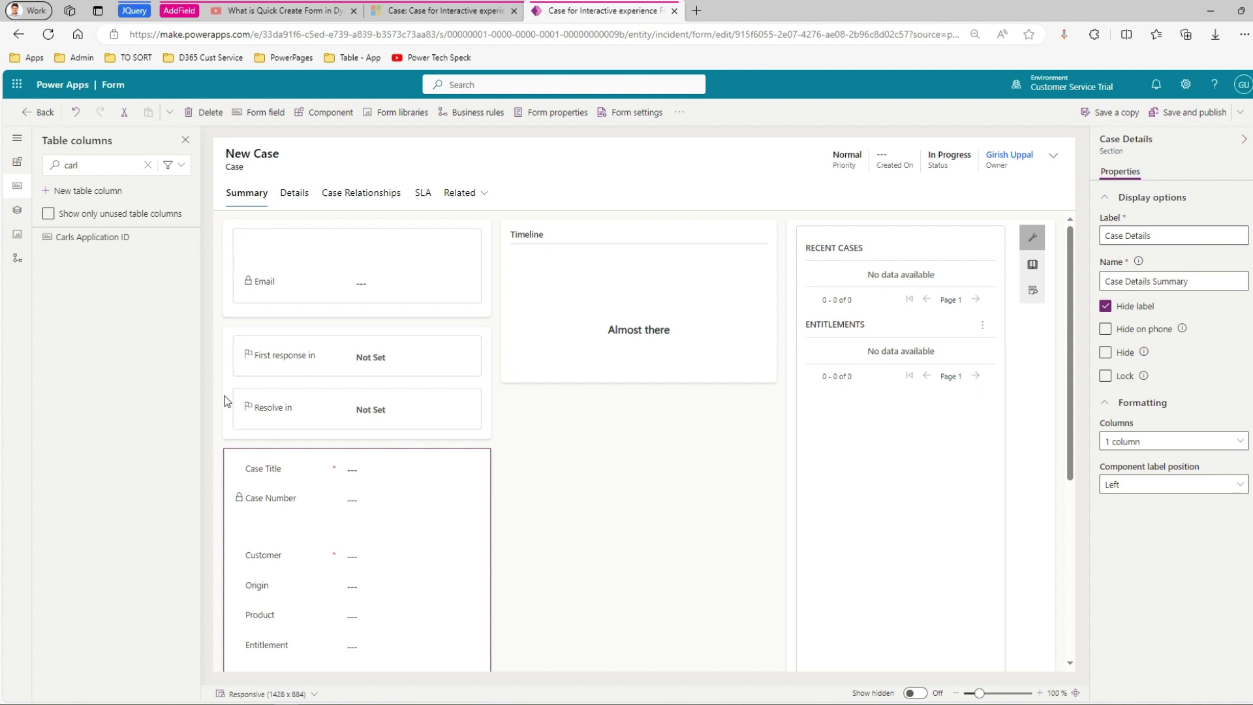
pyautogui.click(225, 444)
pyautogui.click(227, 453)
pyautogui.click(103, 240)
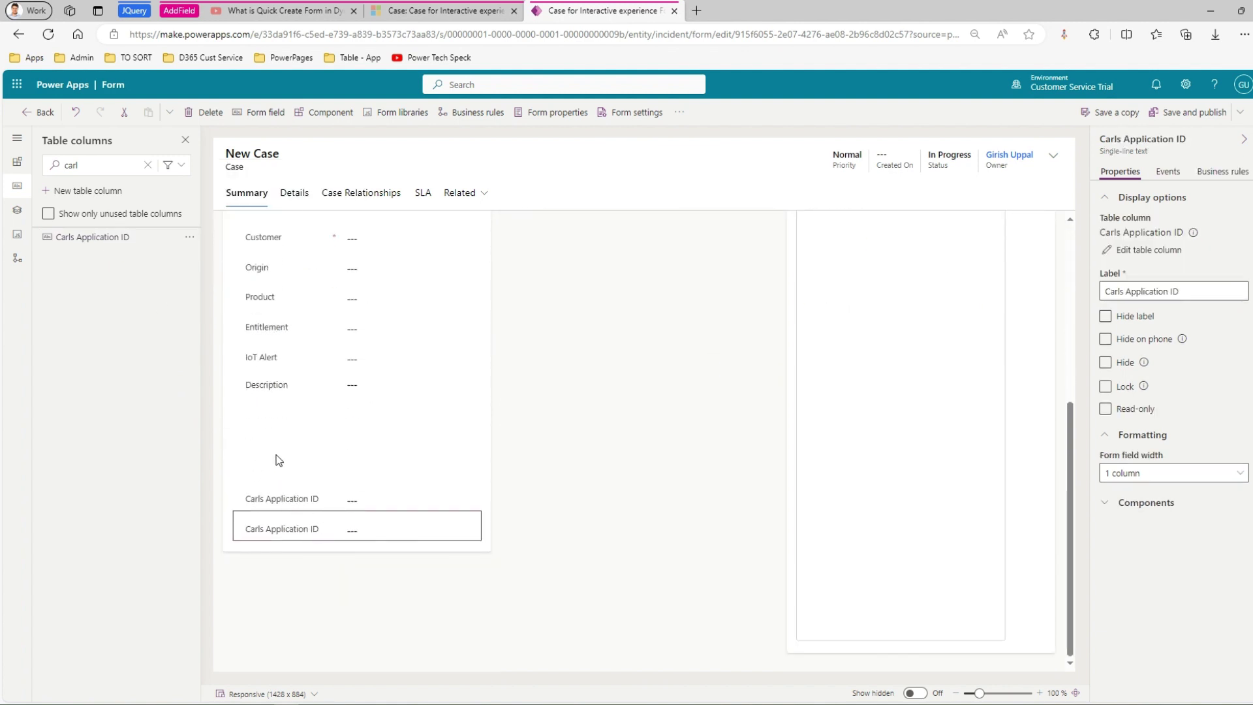
pyautogui.click(297, 502)
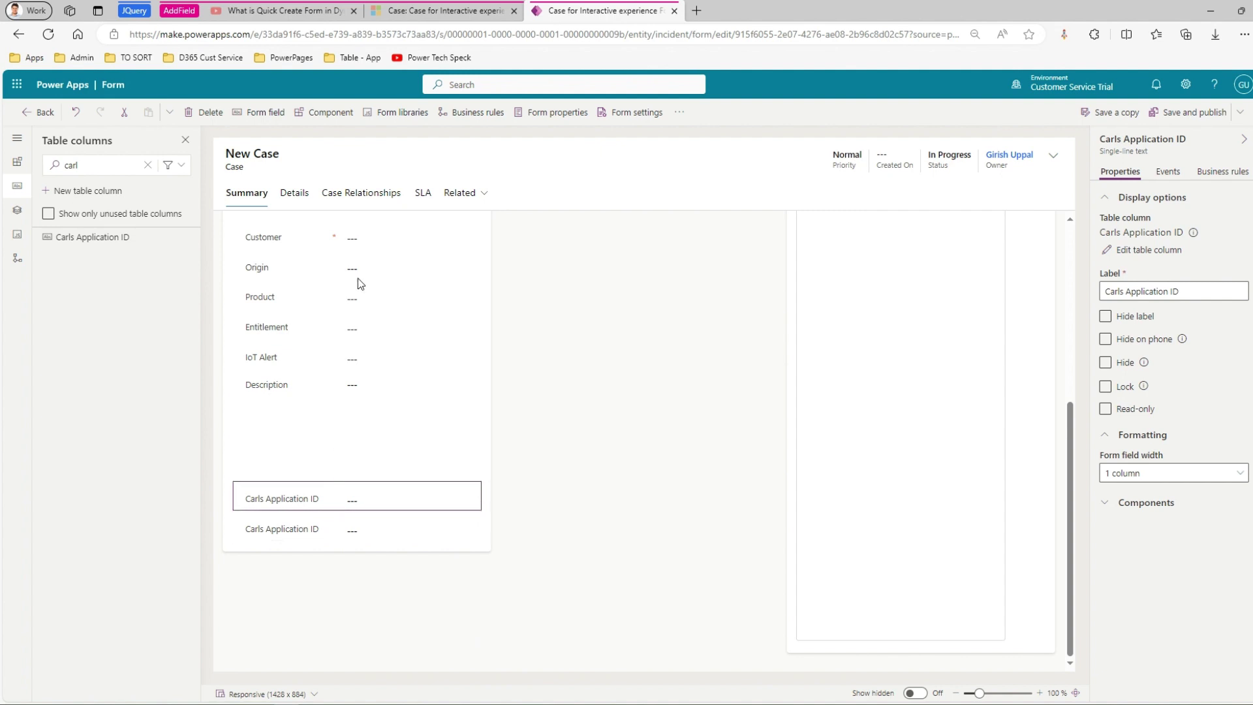
pyautogui.click(207, 112)
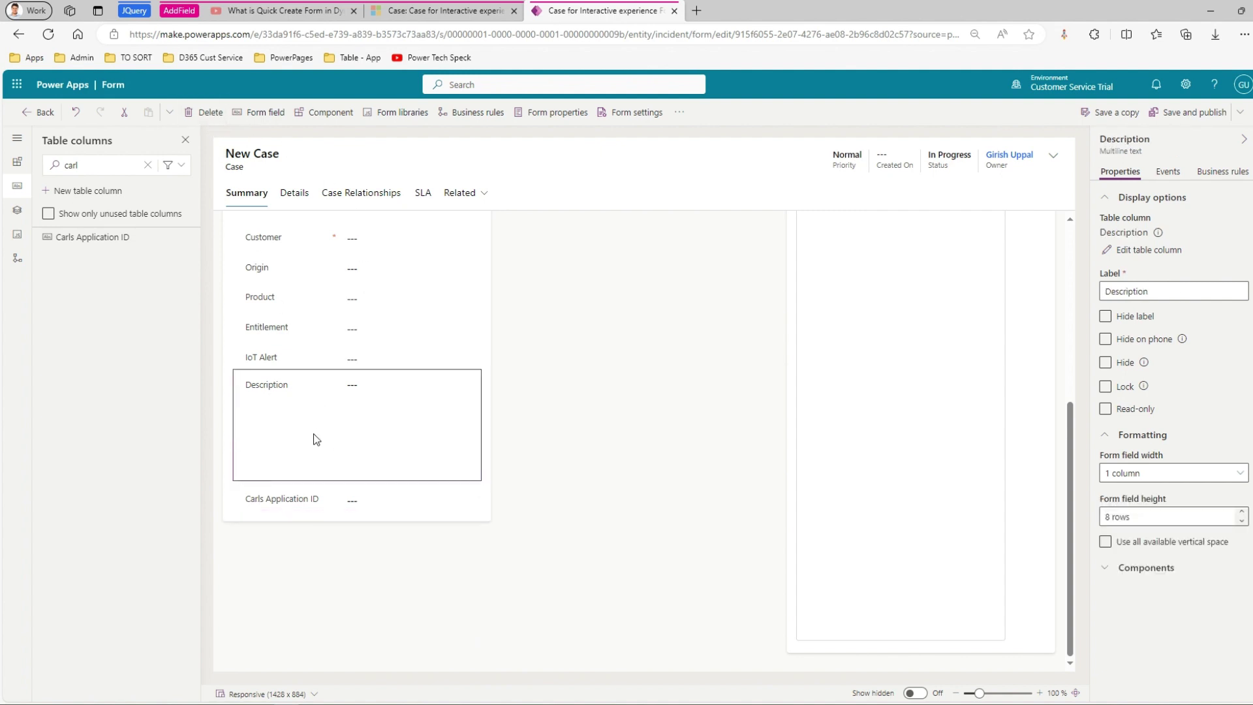
# - Move Carls Application ID directly below Case Title, then save and publish the form
pyautogui.moveTo(302, 501); pyautogui.dragTo(306, 256)
pyautogui.moveTo(300, 590); pyautogui.dragTo(347, 503)
pyautogui.click(1105, 306)
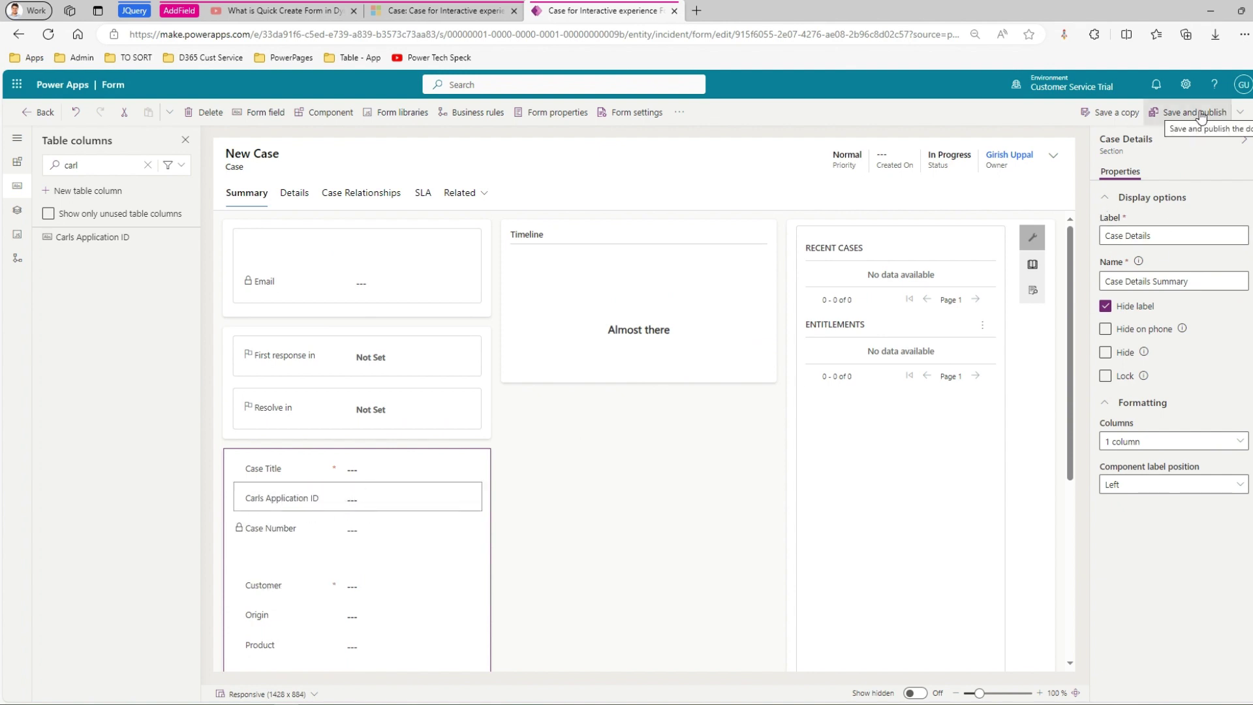
pyautogui.click(416, 498)
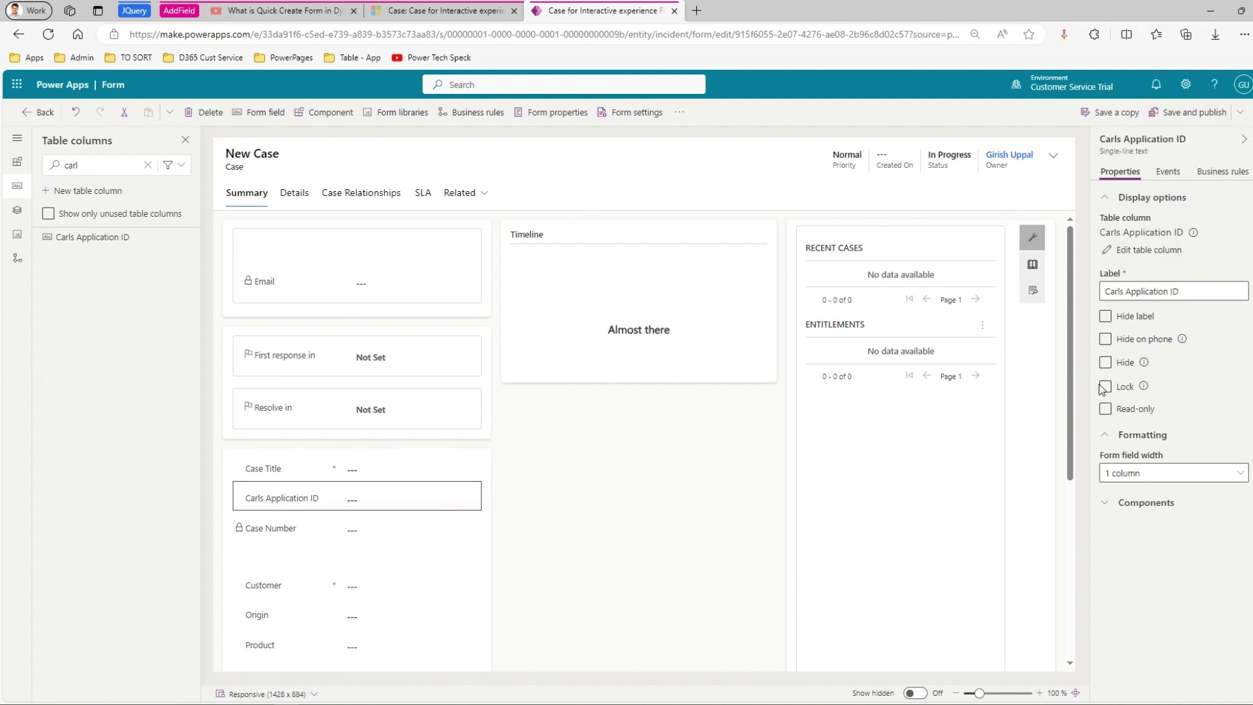
pyautogui.click(1176, 112)
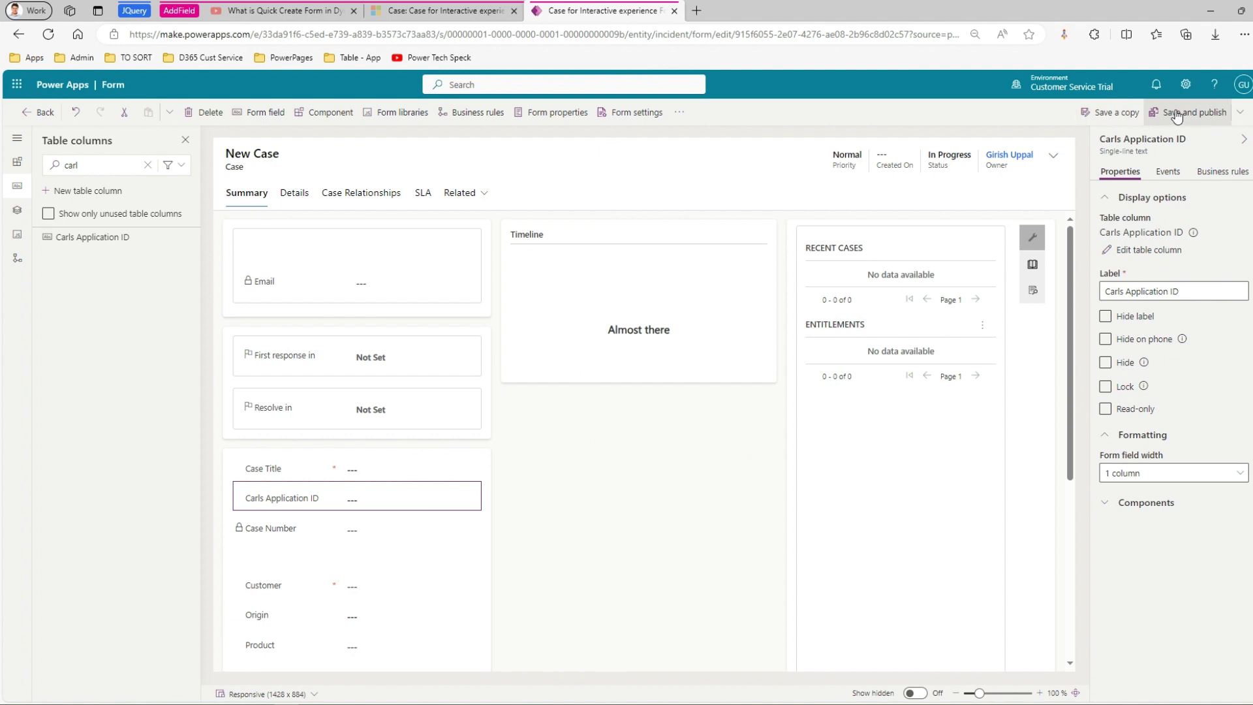
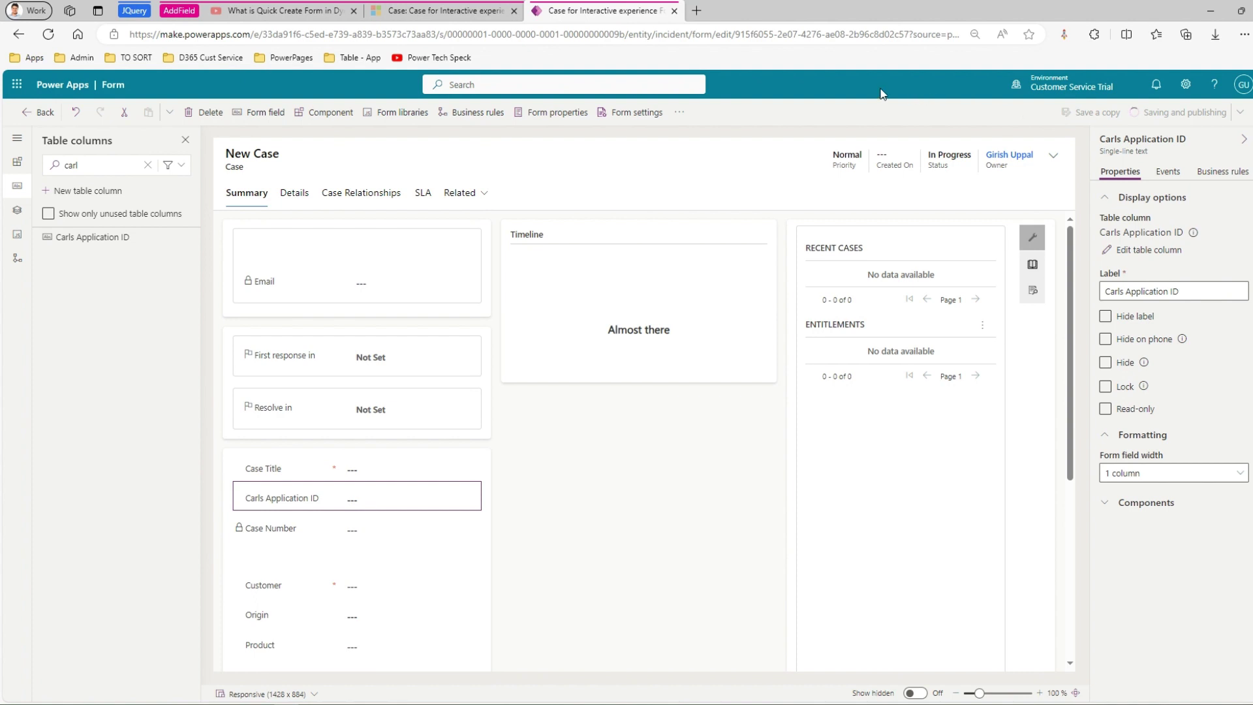
# - Open a new browser tab
pyautogui.click(697, 11)
# - Load make.powerapps.com in the new tab and go to the Tables list
pyautogui.write('make')
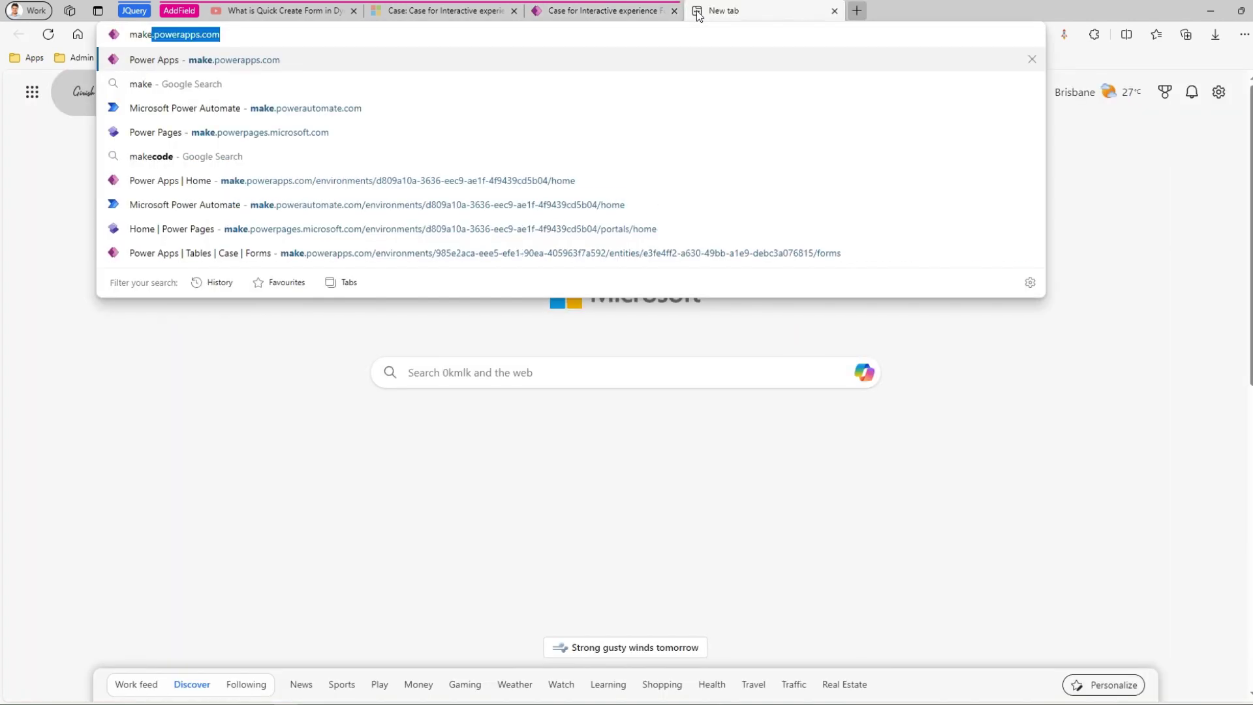
pyautogui.press('Return')
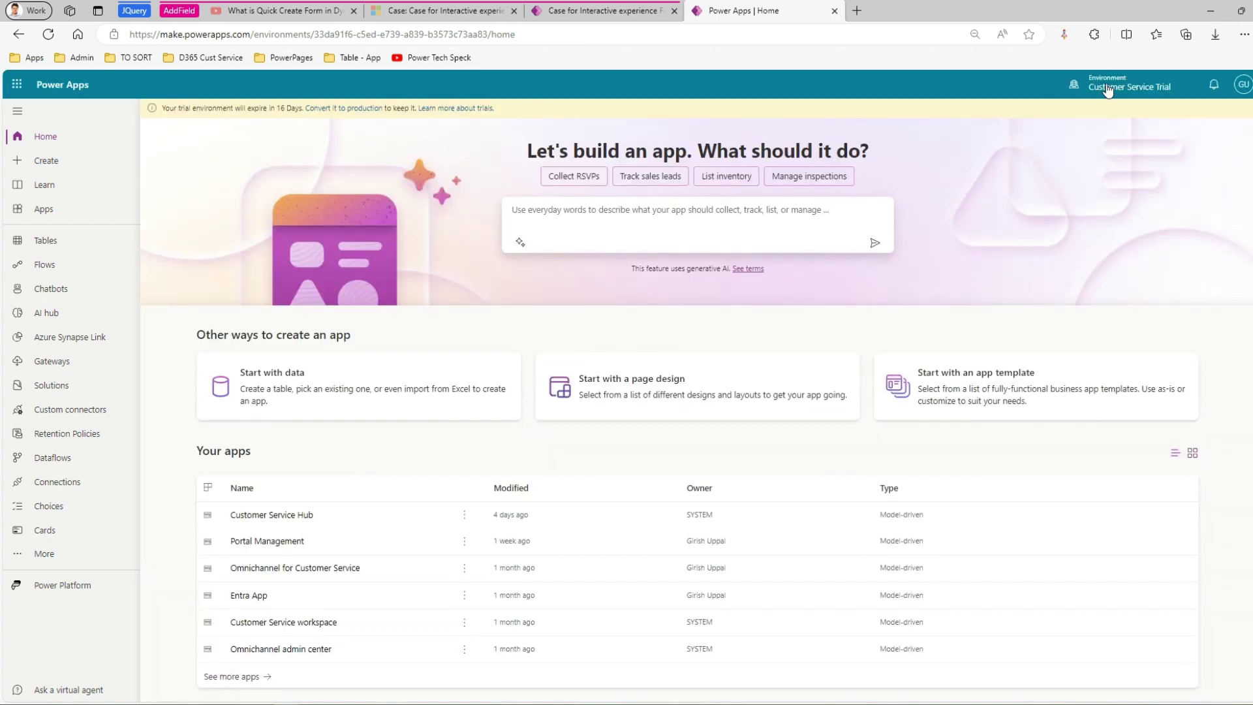
pyautogui.click(46, 242)
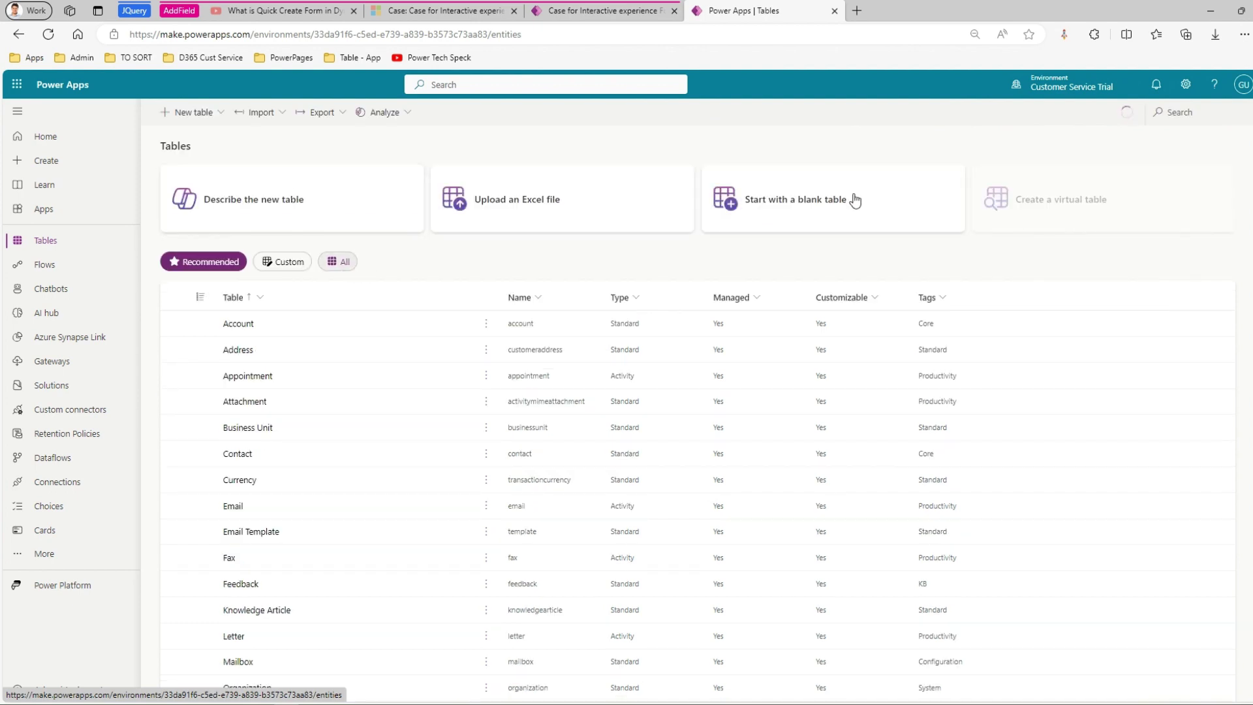
# - Find the Case table among all tables and open its Case Quick Create form
pyautogui.click(1159, 112)
pyautogui.write('ca')
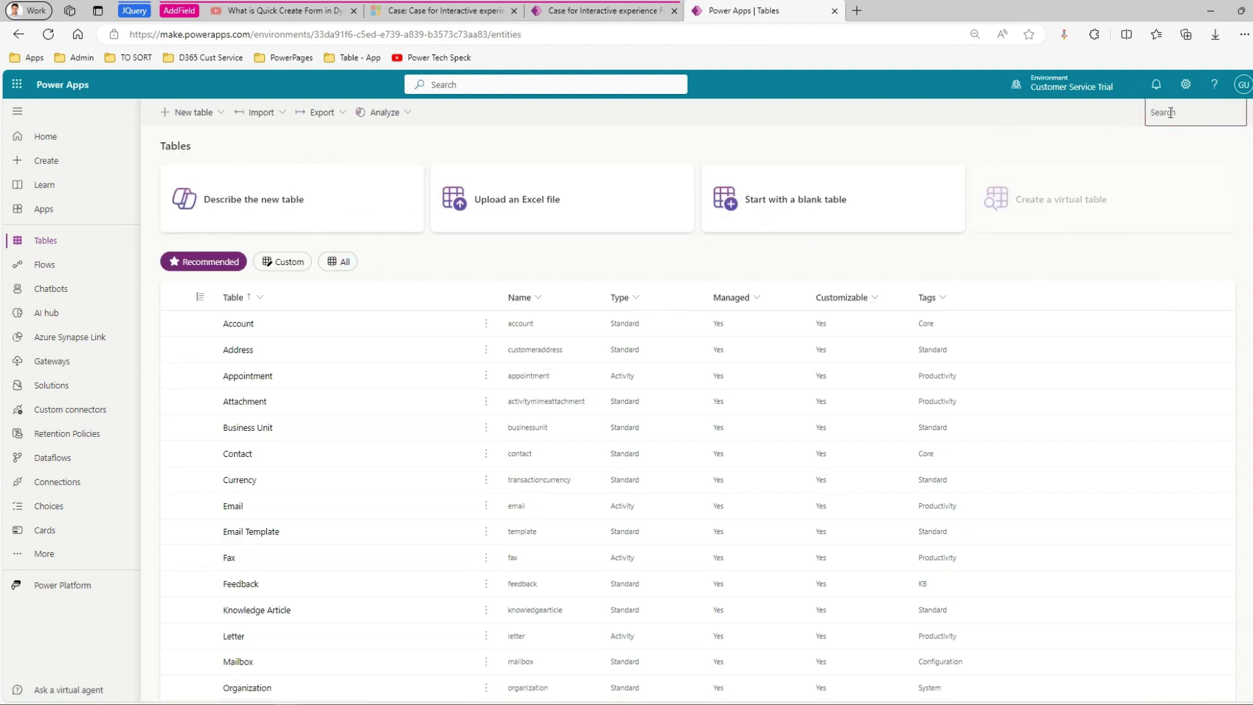
pyautogui.write('se')
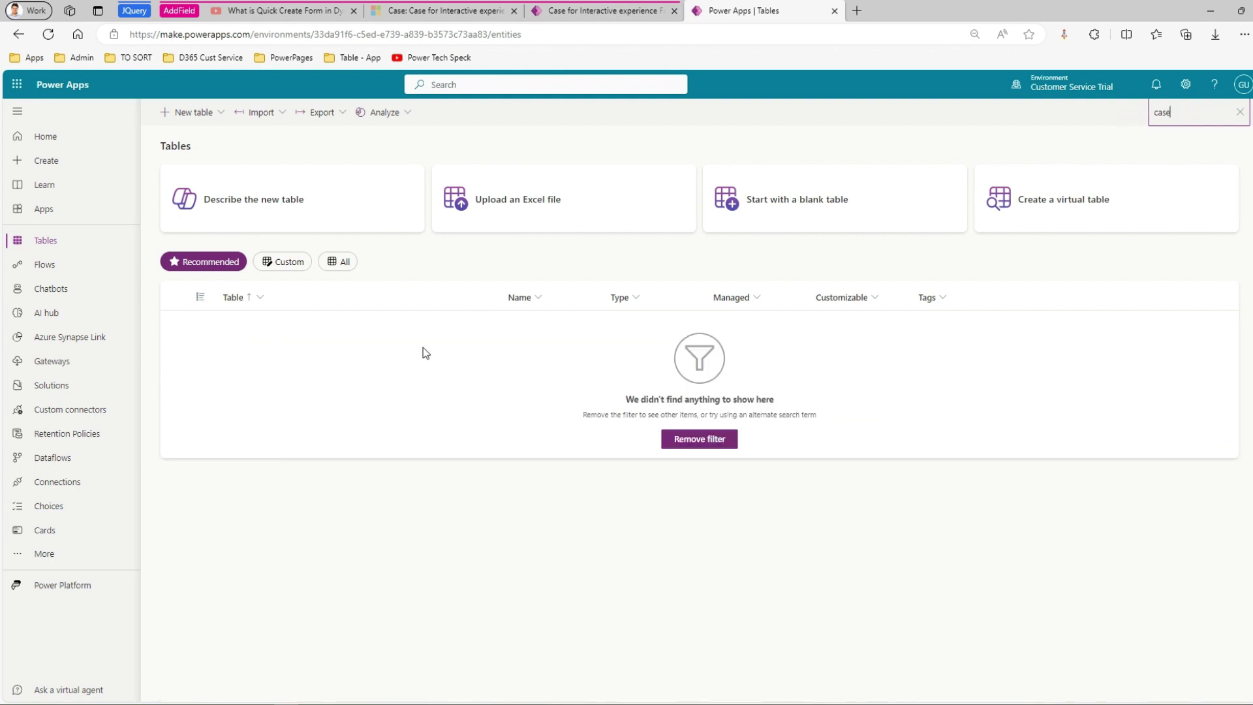
pyautogui.click(341, 264)
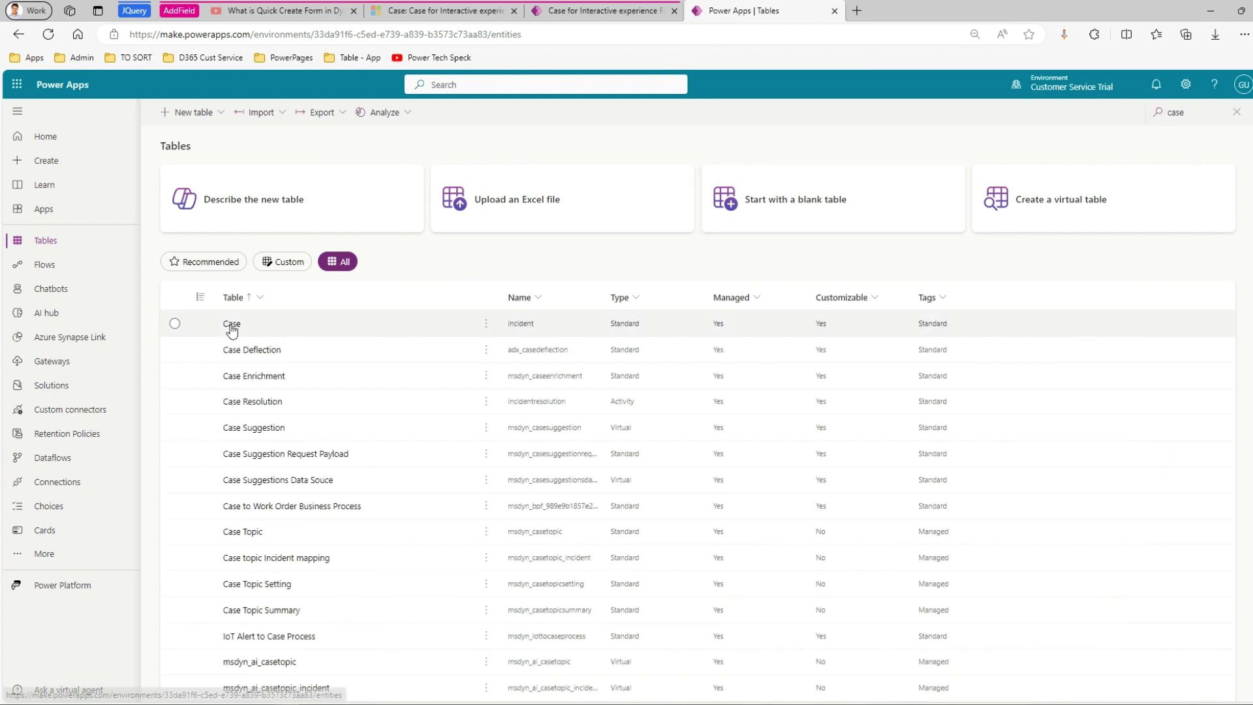
pyautogui.click(231, 327)
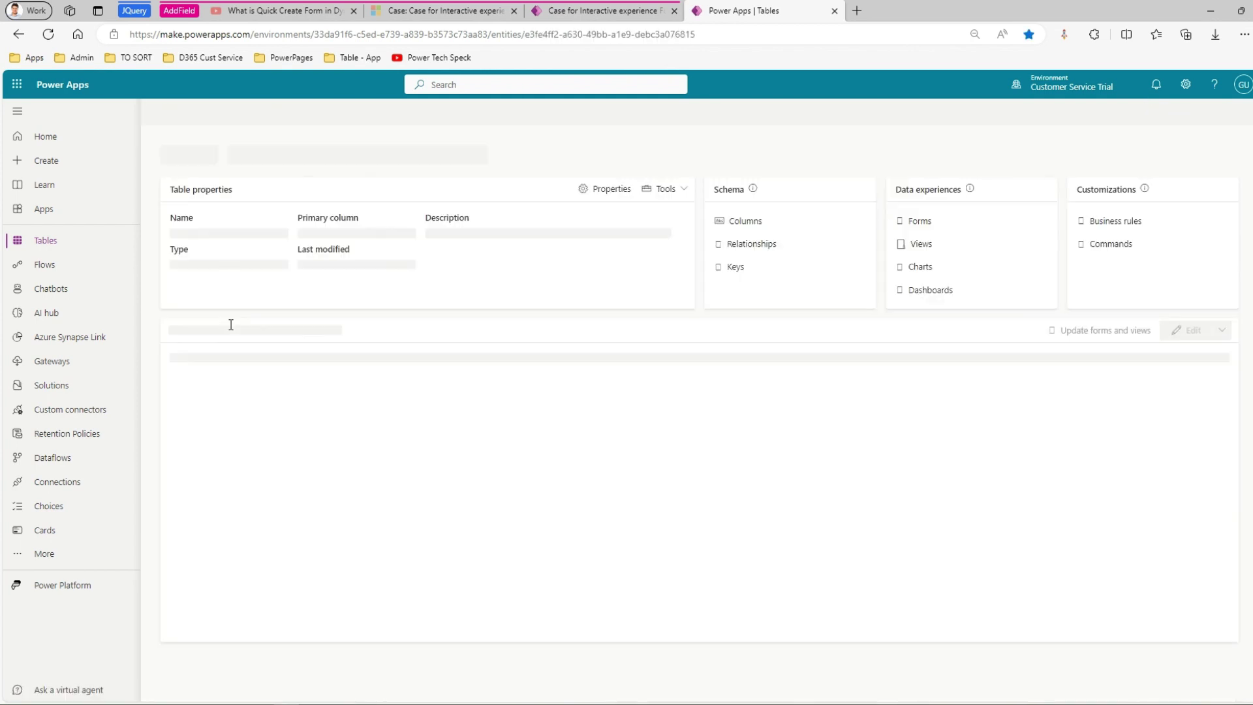
pyautogui.click(920, 222)
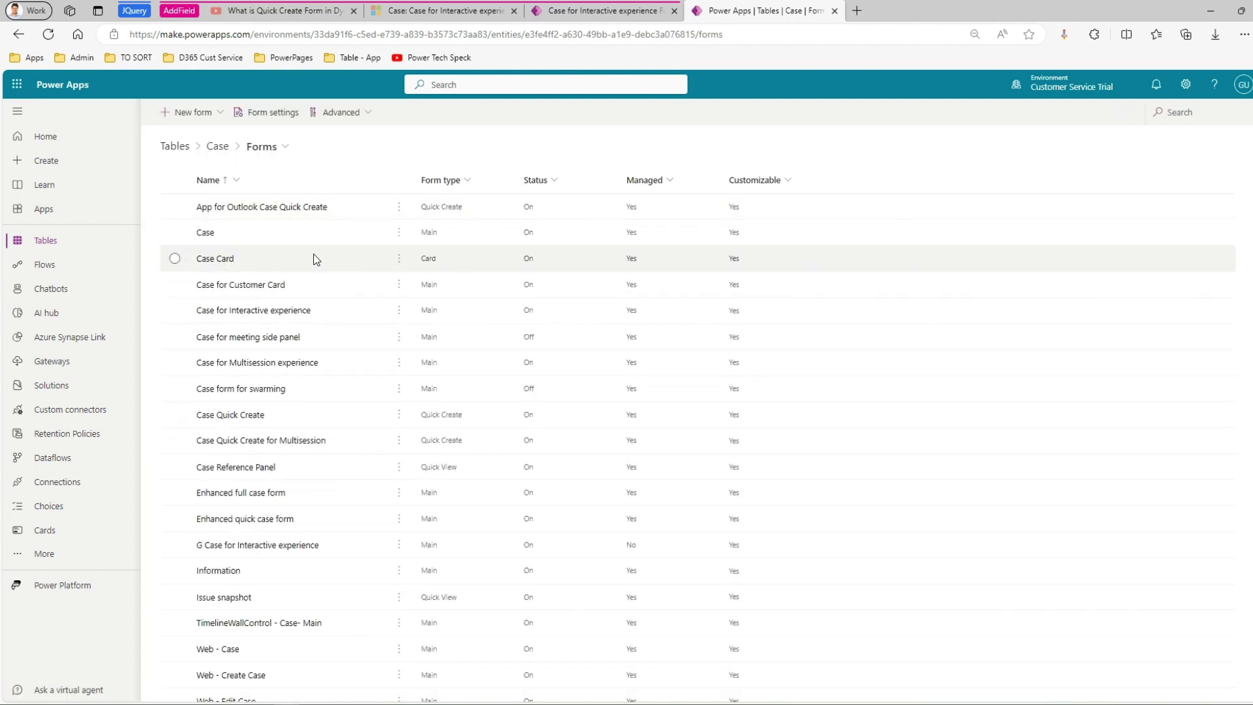
pyautogui.click(216, 418)
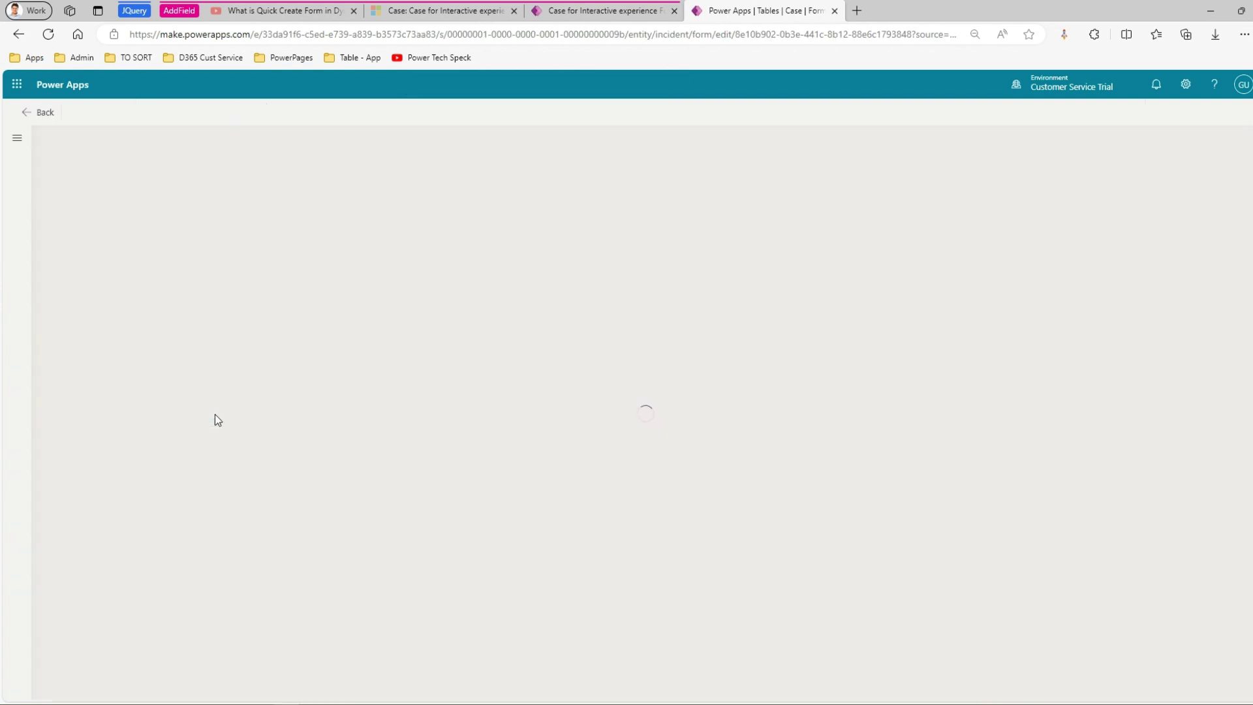
pyautogui.click(440, 13)
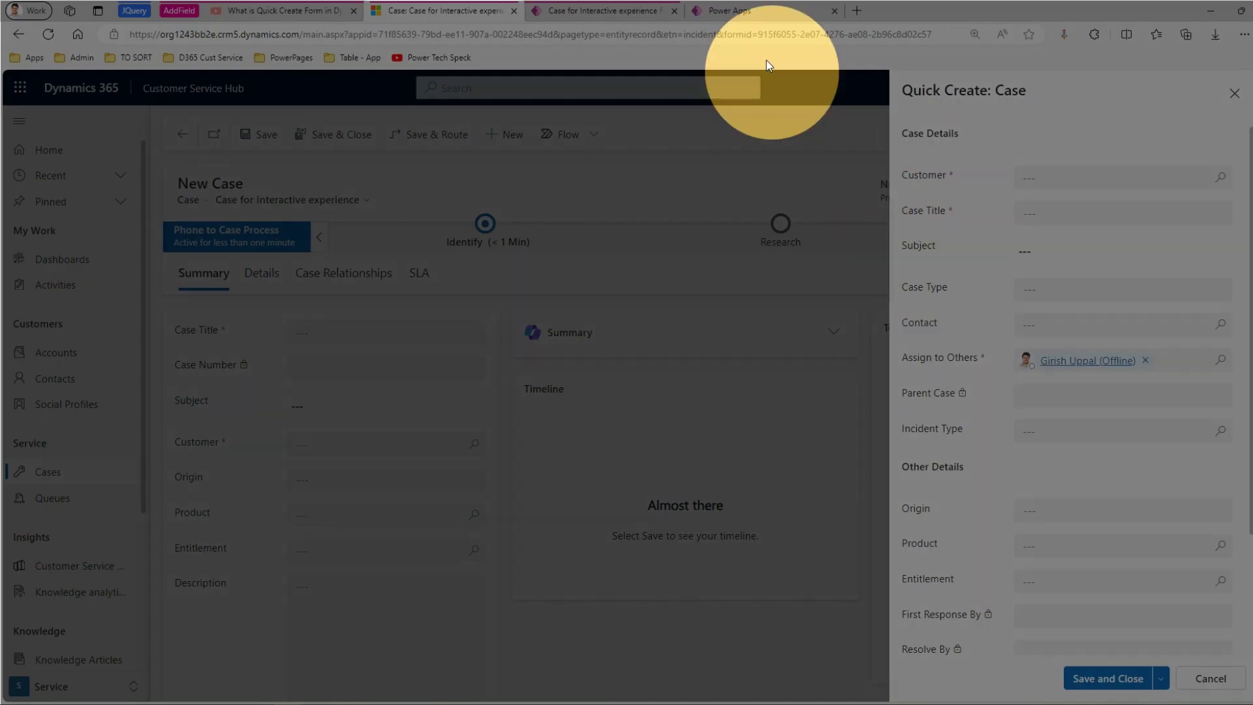
pyautogui.click(750, 14)
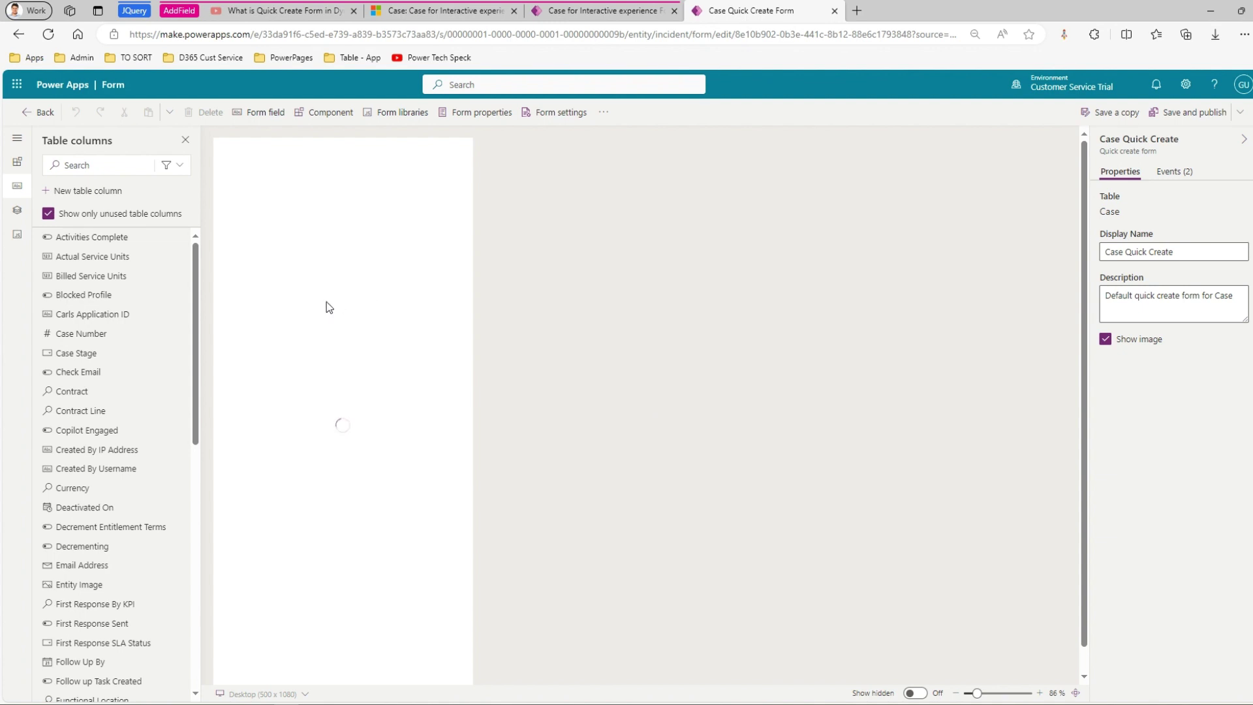
# - Add the Carls Application ID column to Case Details, directly below Customer
pyautogui.click(112, 162)
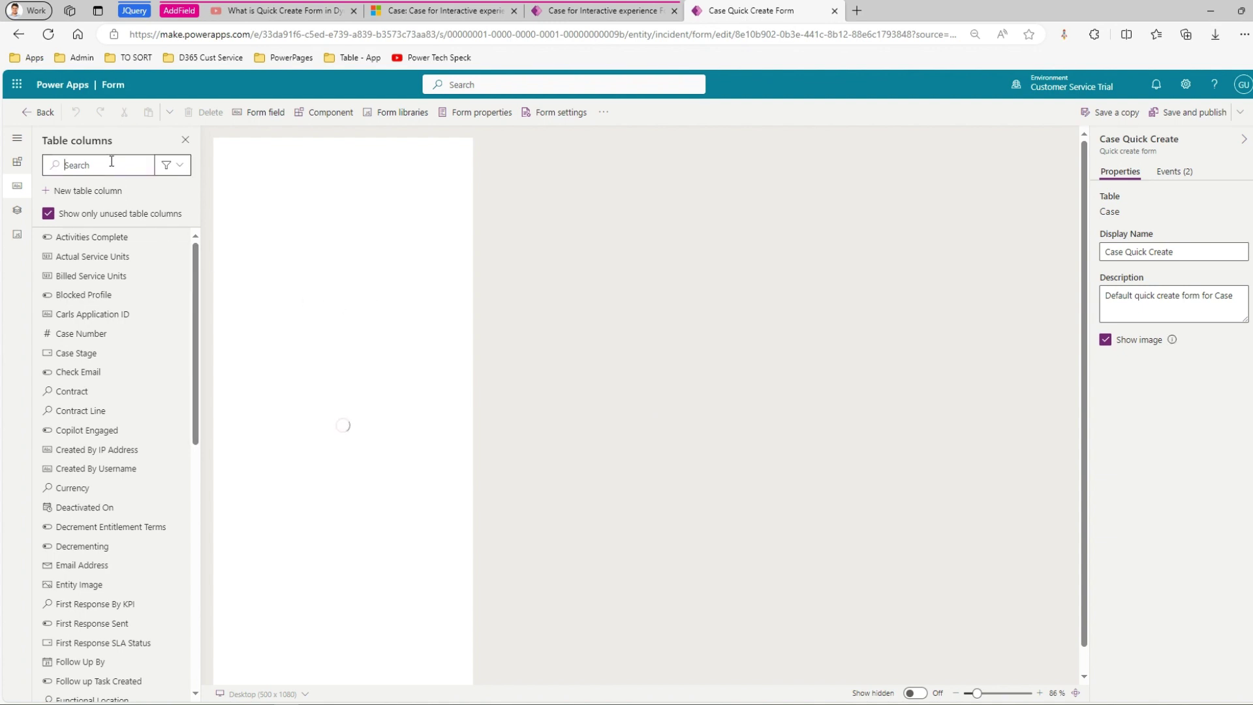
pyautogui.write('carl')
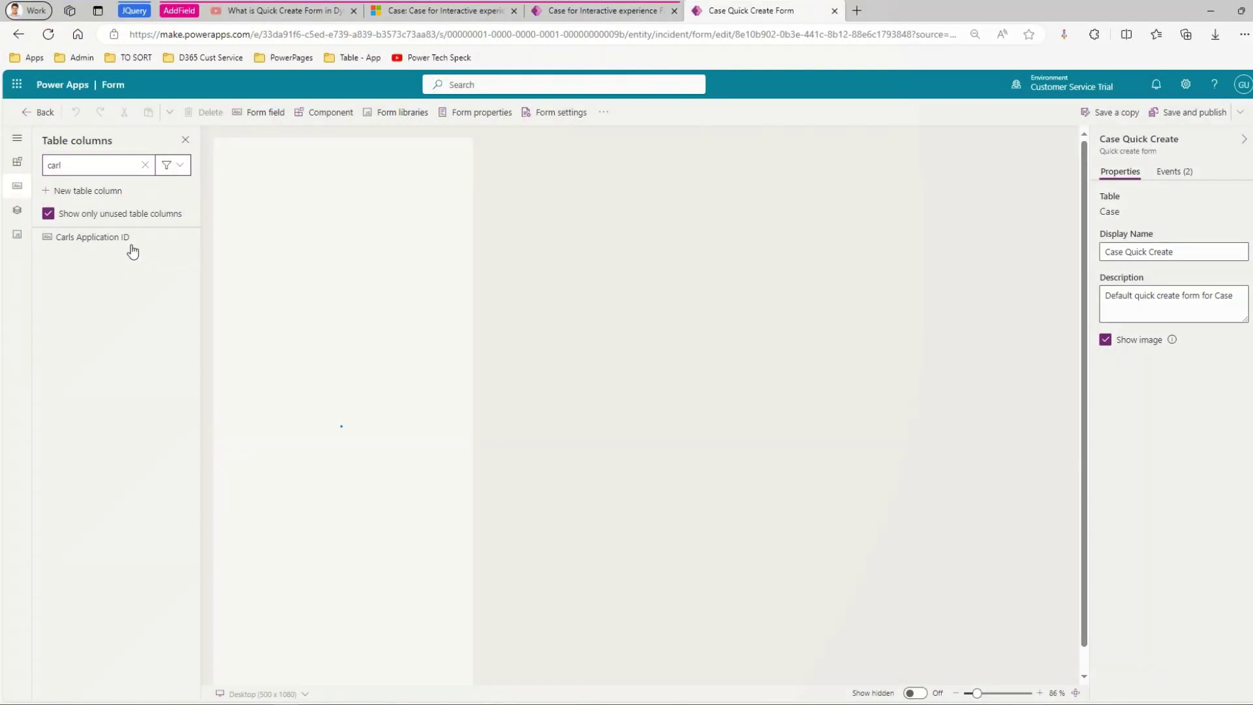
pyautogui.moveTo(133, 246)
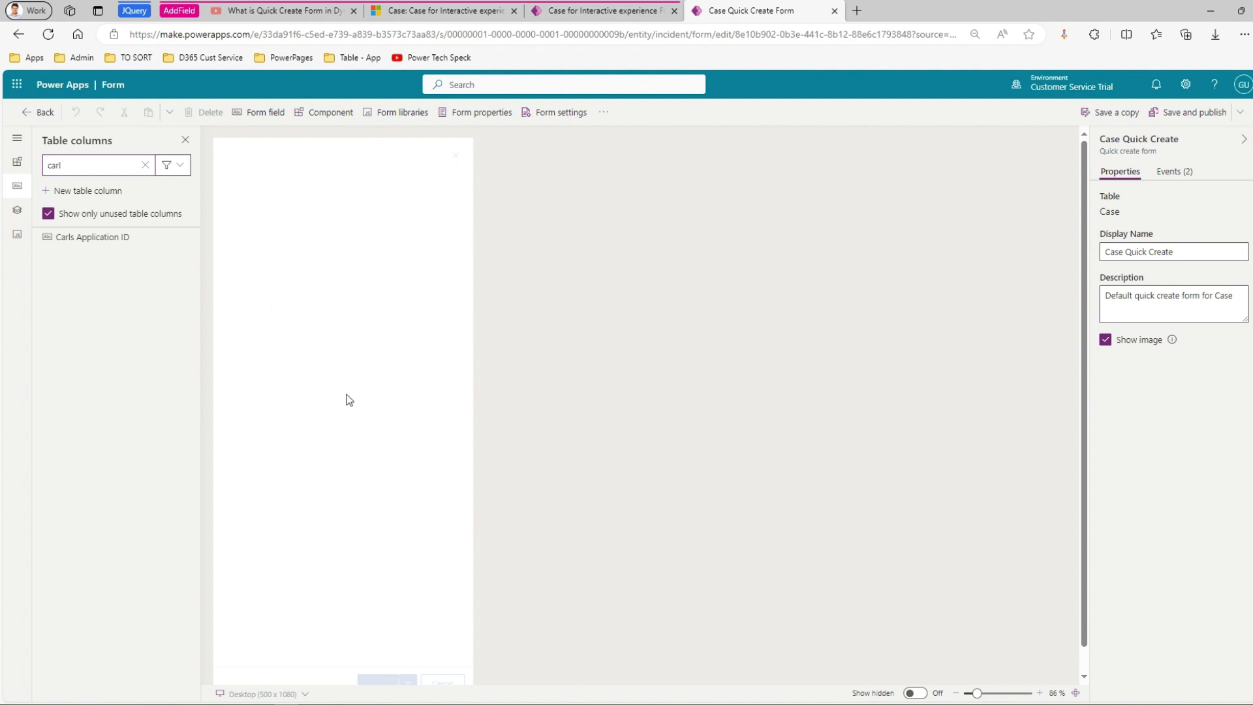
pyautogui.click(347, 393)
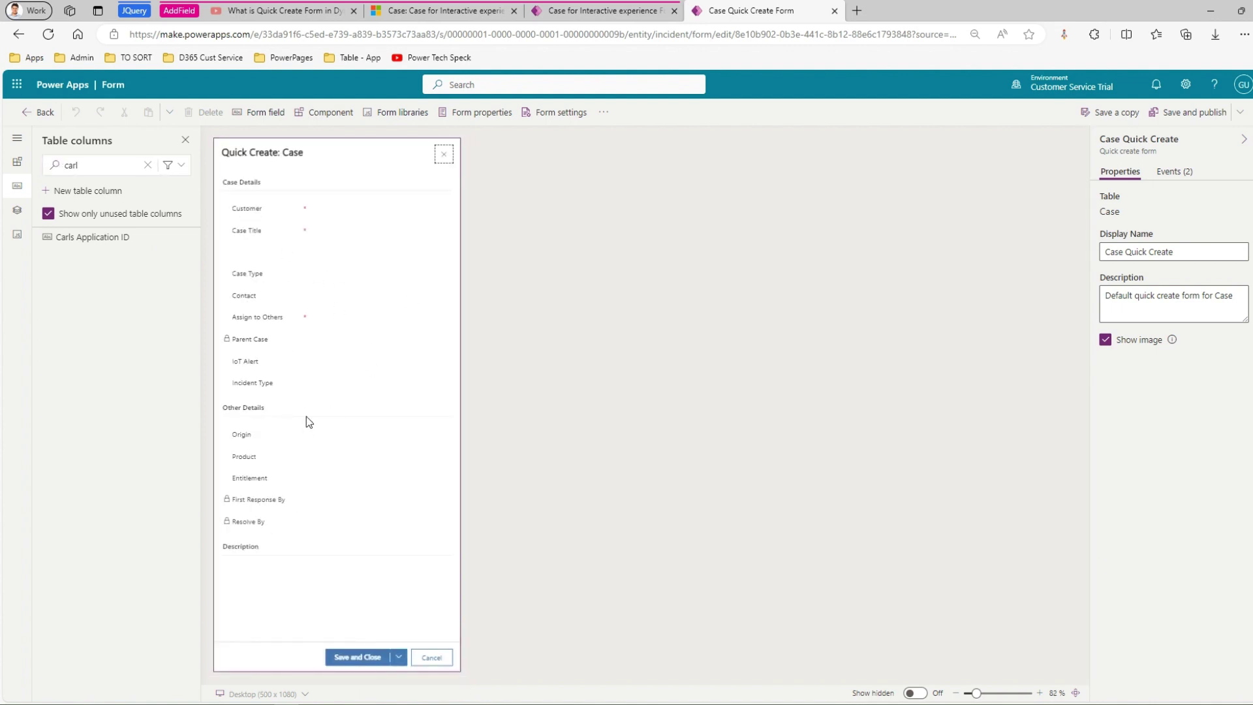
pyautogui.moveTo(171, 240); pyautogui.dragTo(136, 236)
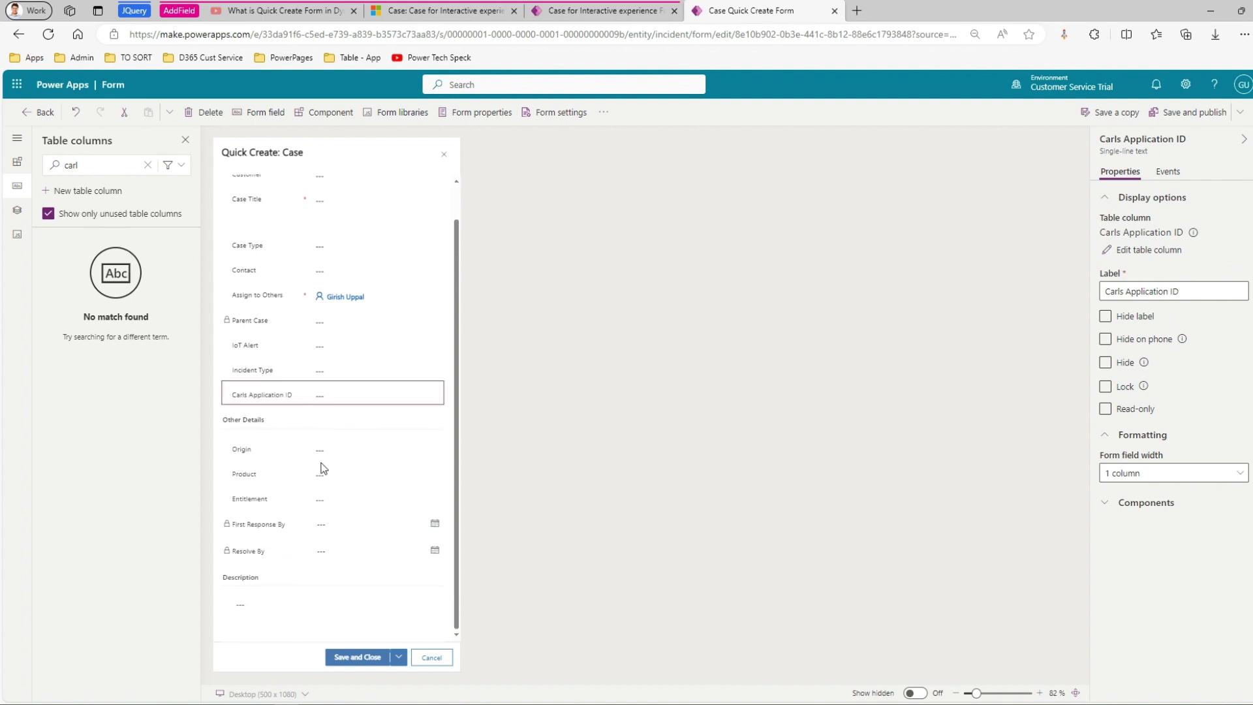
pyautogui.moveTo(347, 391); pyautogui.dragTo(363, 197)
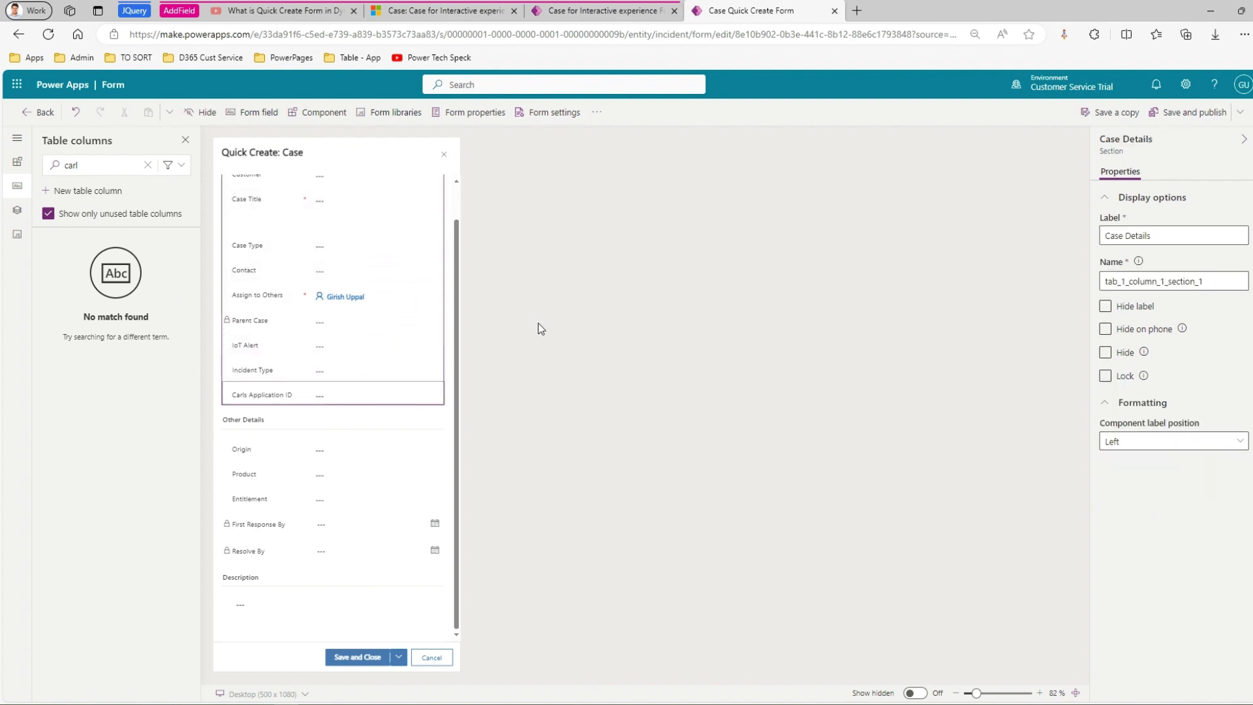
pyautogui.moveTo(456, 261); pyautogui.dragTo(467, 206)
# - Save and publish the Case Quick Create form, then return to the Dynamics case tab
pyautogui.click(338, 224)
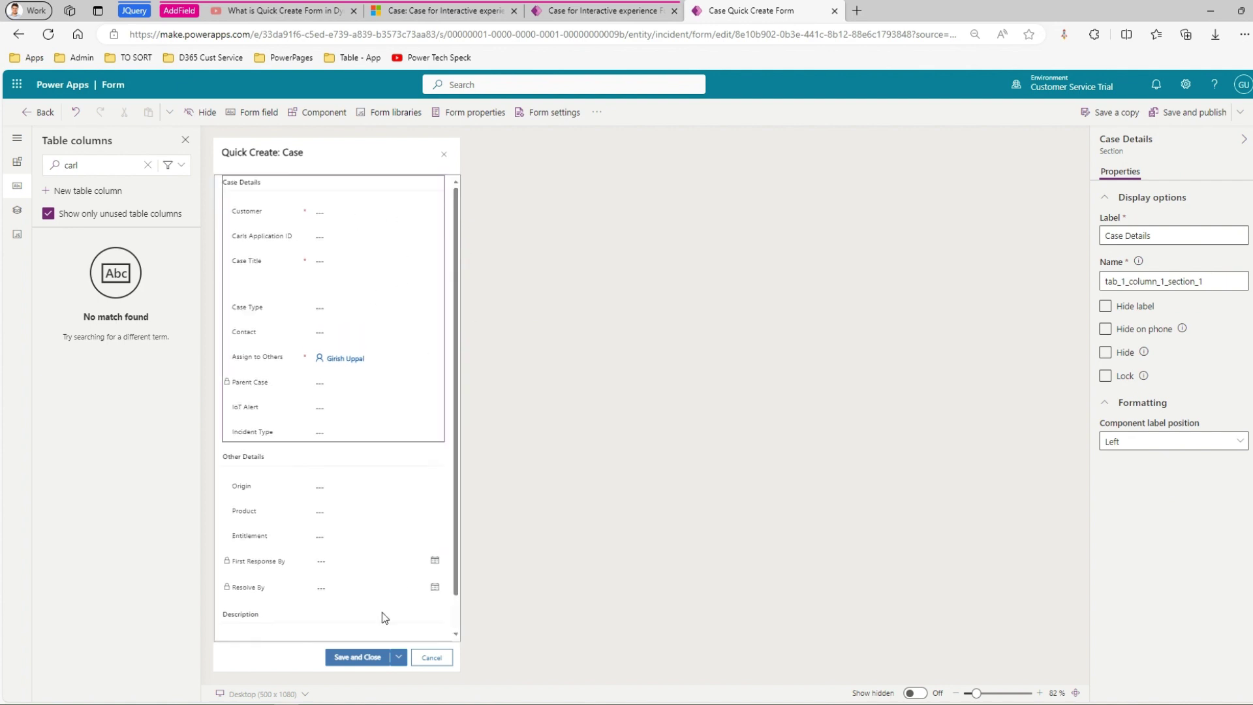
pyautogui.click(1195, 117)
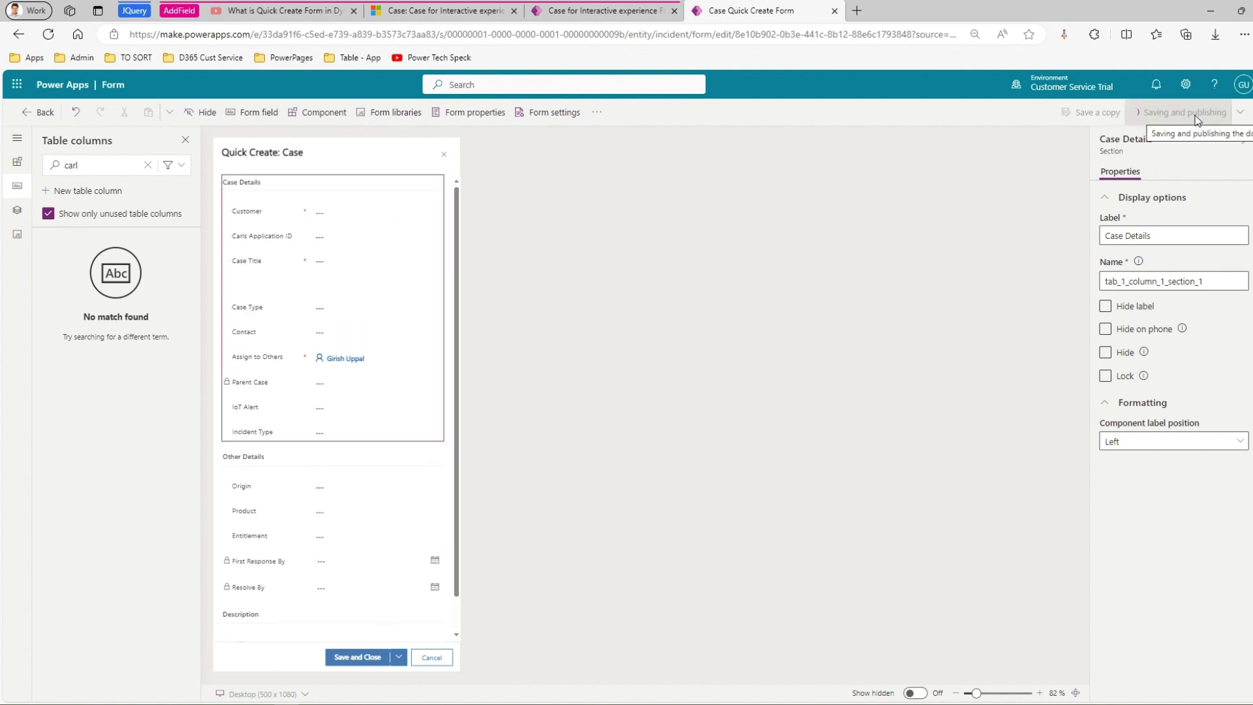
pyautogui.click(427, 12)
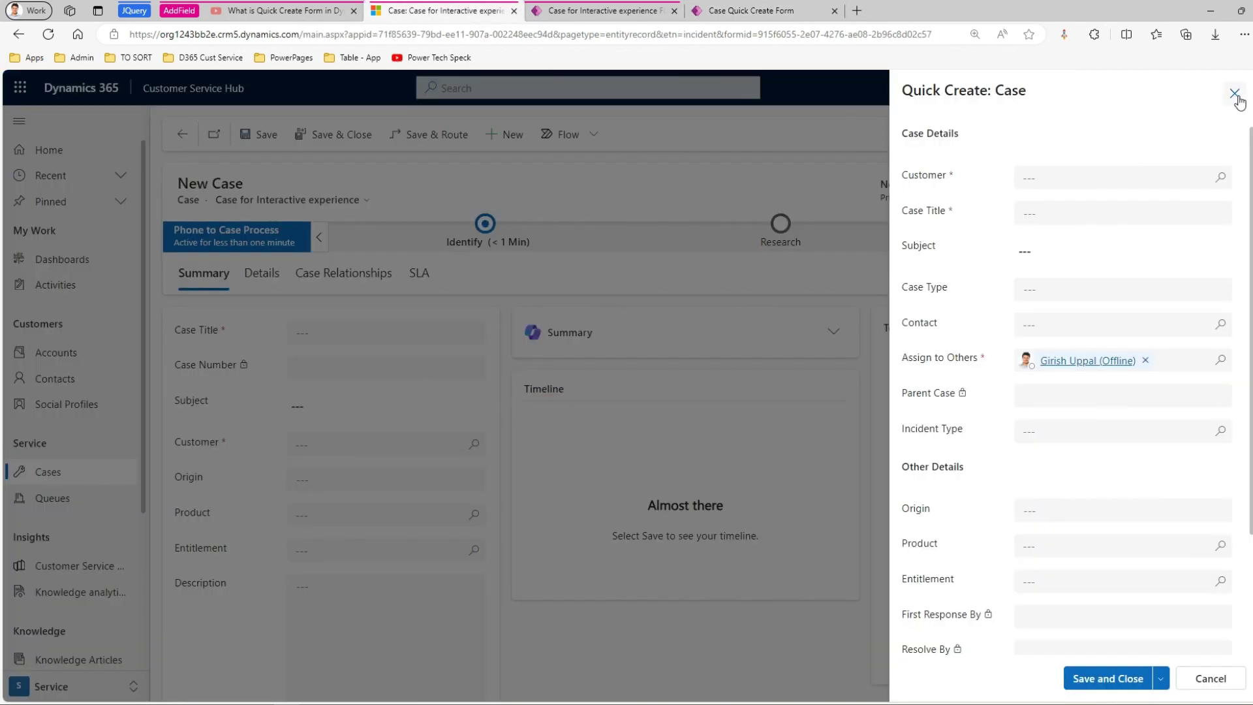
# - Close the Quick Create panel and reload the New Case page, waiting through the unresponsive prompt
pyautogui.click(1235, 95)
pyautogui.click(430, 34)
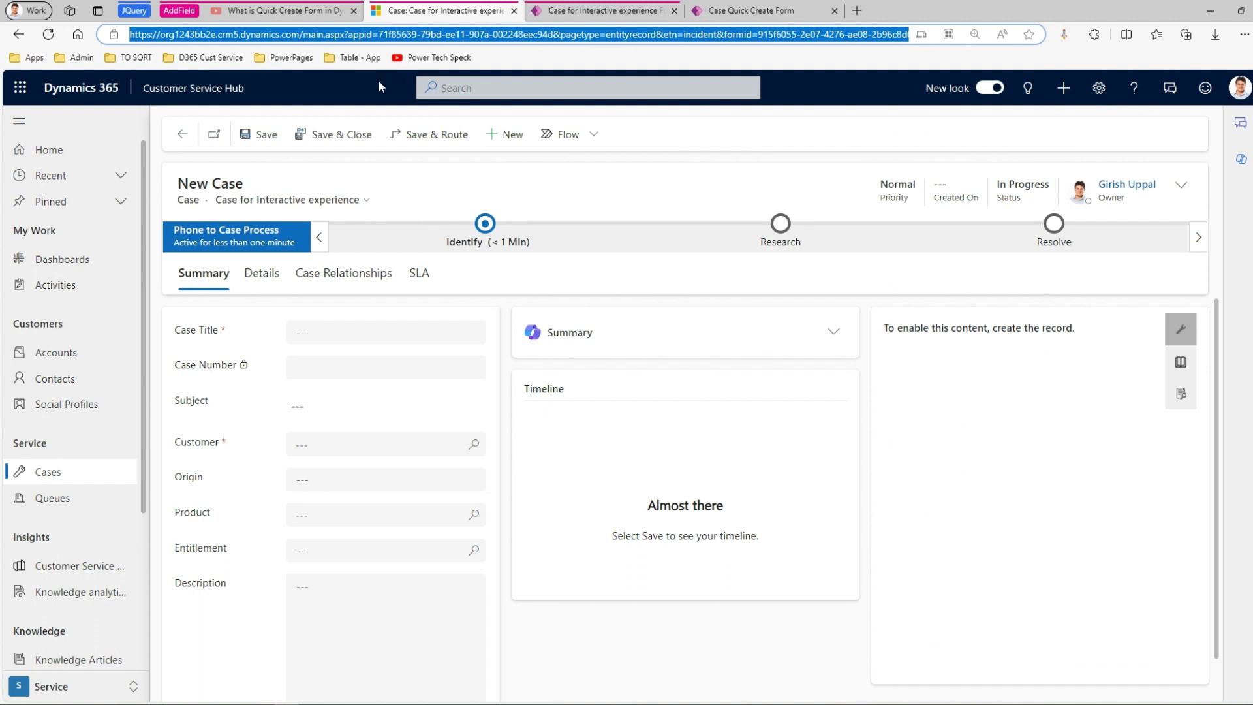
pyautogui.press('Return')
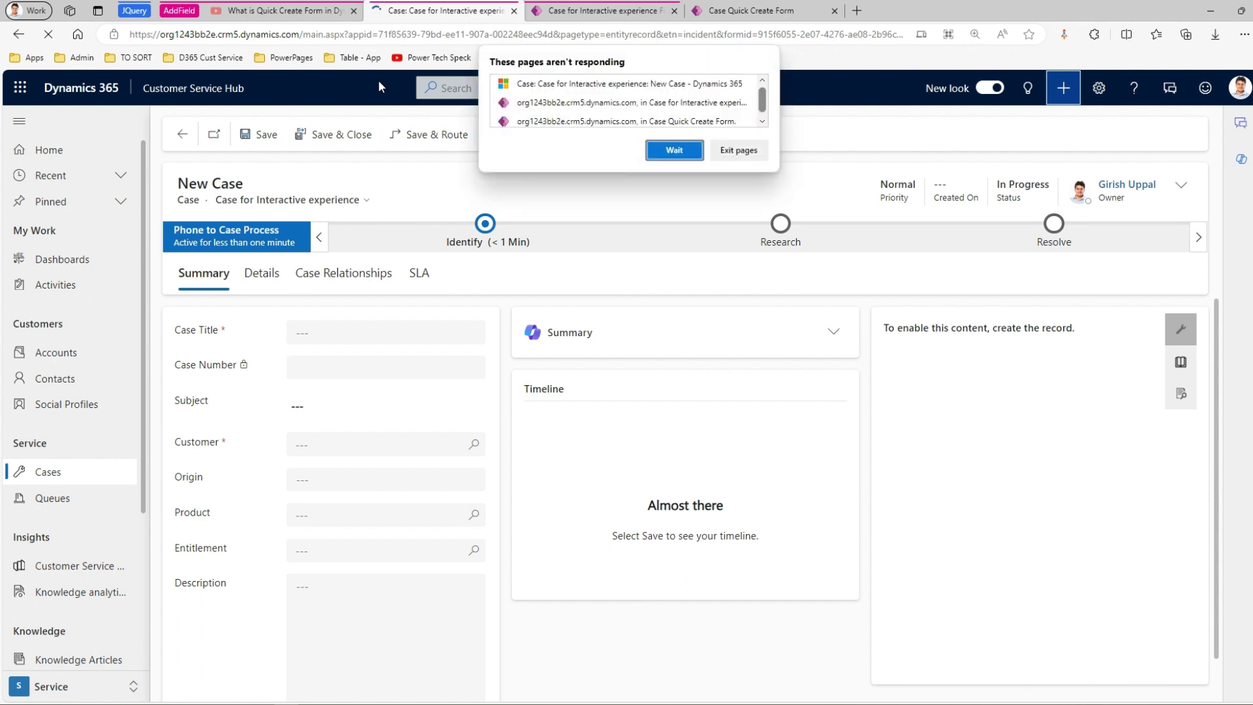
pyautogui.click(674, 150)
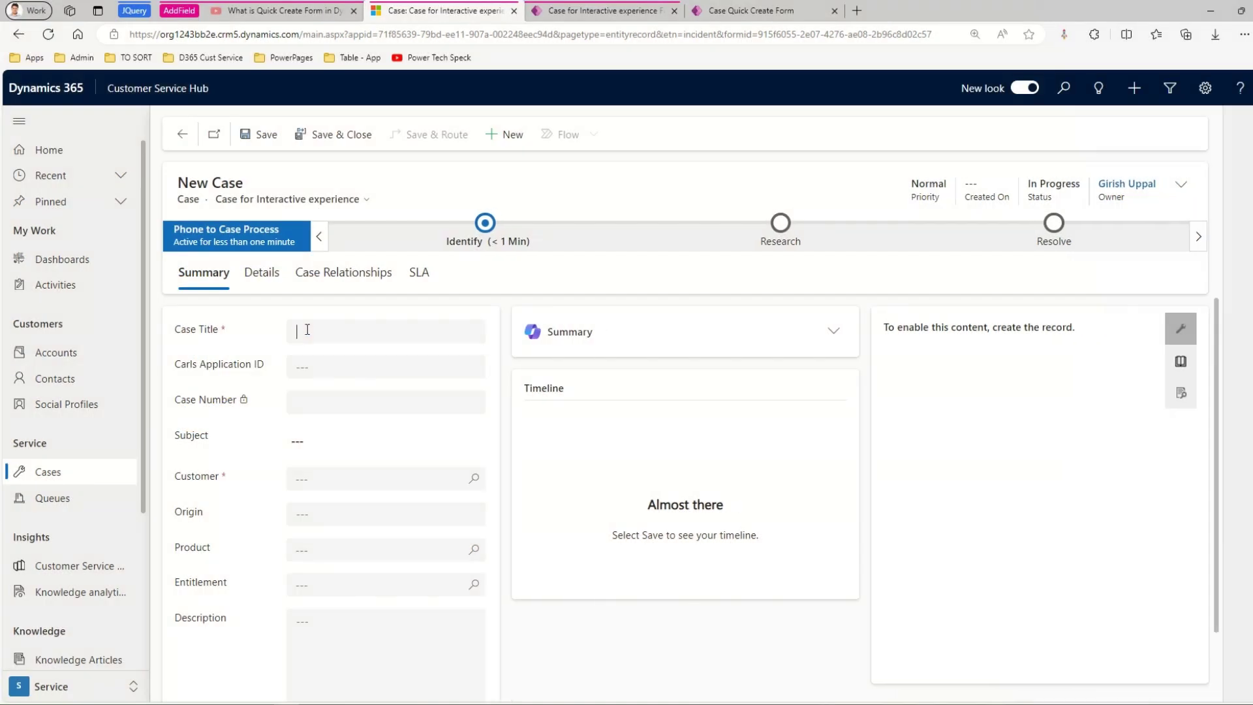
# - Enter the case title 'Some issue with meter', hiding Copilot to widen the form
pyautogui.click(309, 330)
pyautogui.click(306, 346)
pyautogui.write('Some')
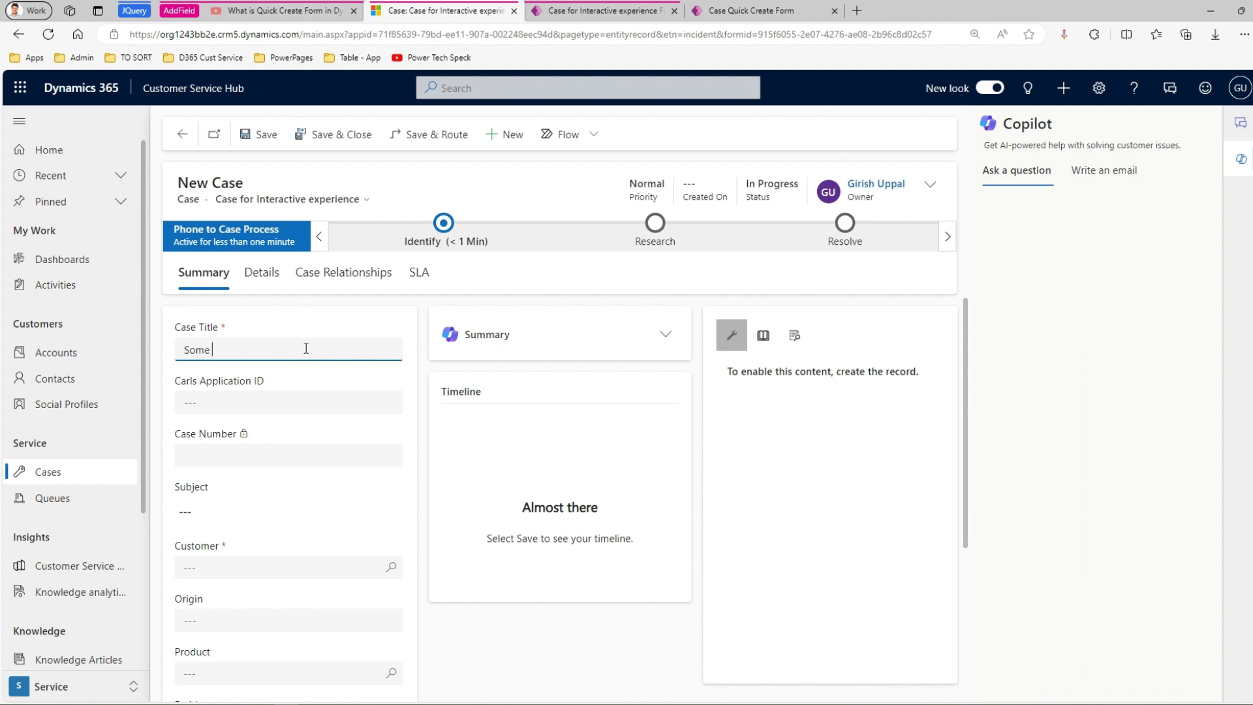
pyautogui.scroll(-3, 306, 348)
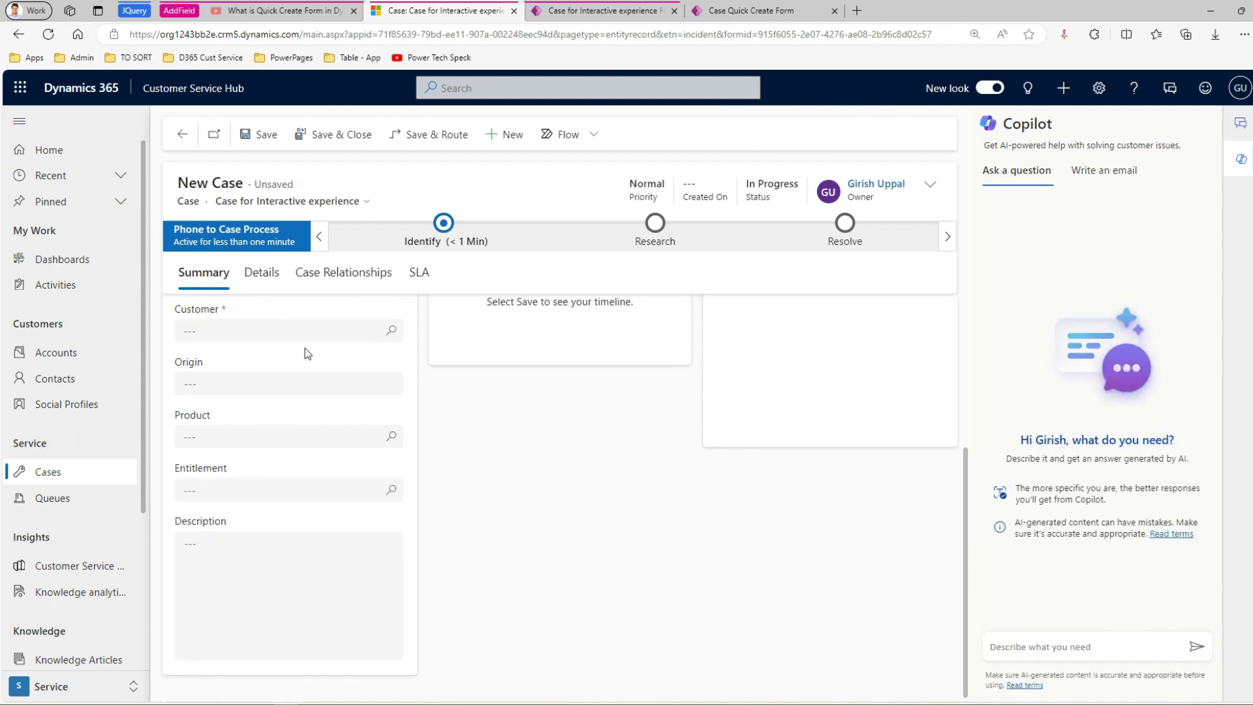
pyautogui.scroll(3, 515, 389)
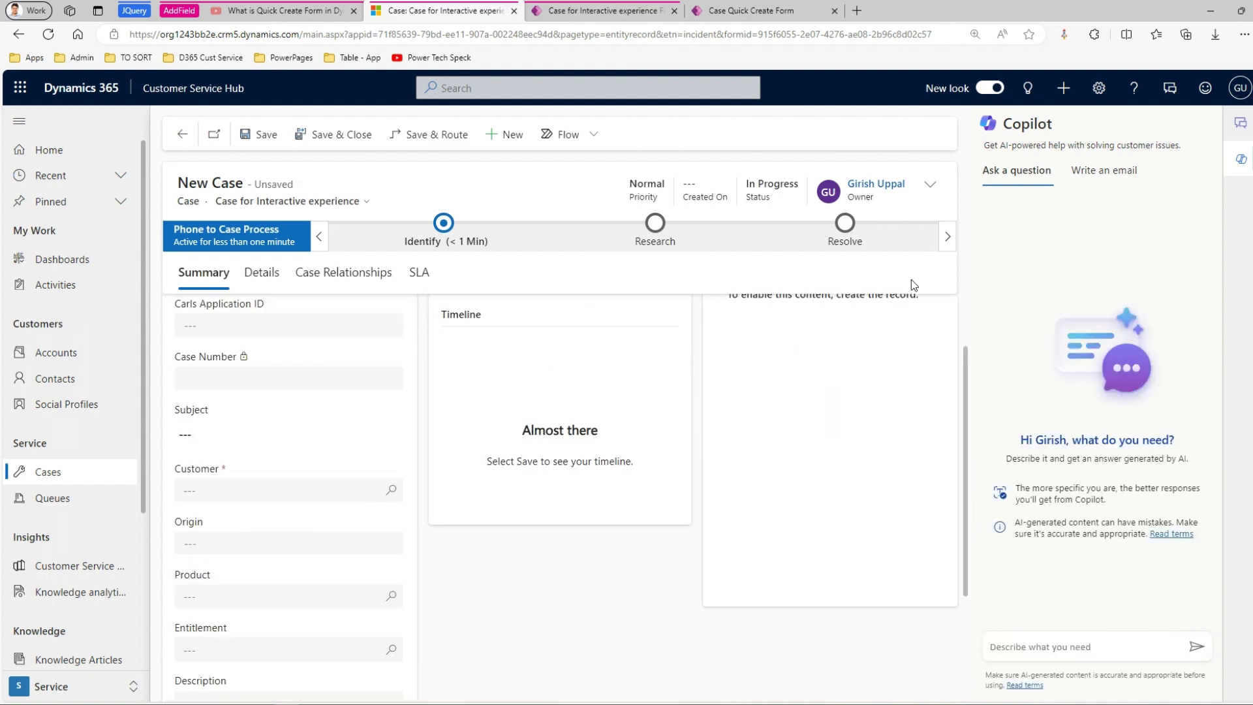
pyautogui.click(1241, 162)
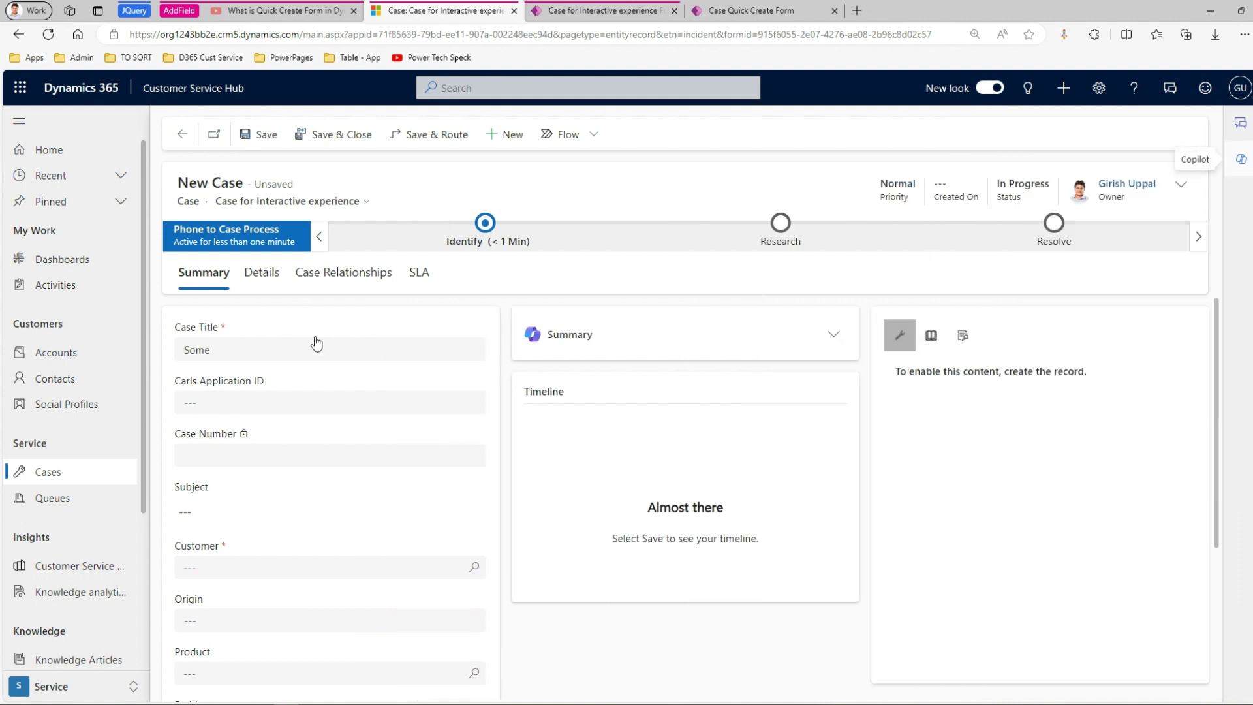
pyautogui.click(340, 337)
pyautogui.write('issue with metere')
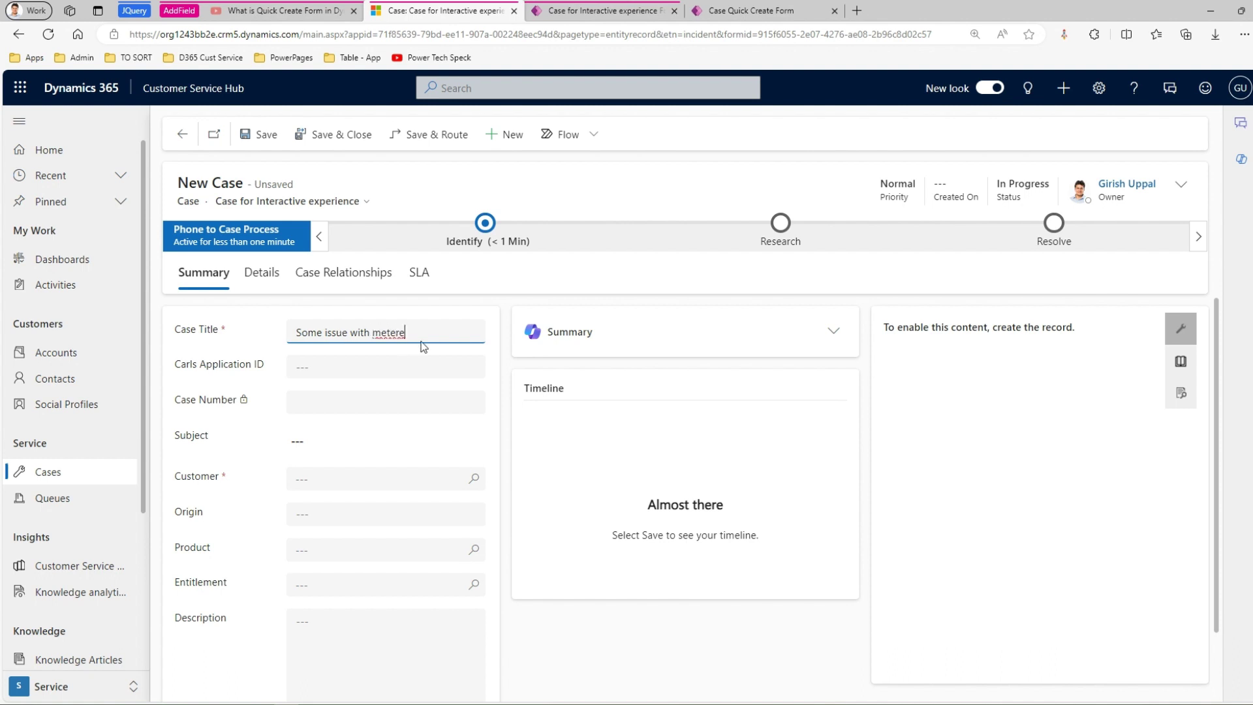
pyautogui.press('BackSpace')
# - Fill in Carls Application ID as A343434
pyautogui.click(404, 378)
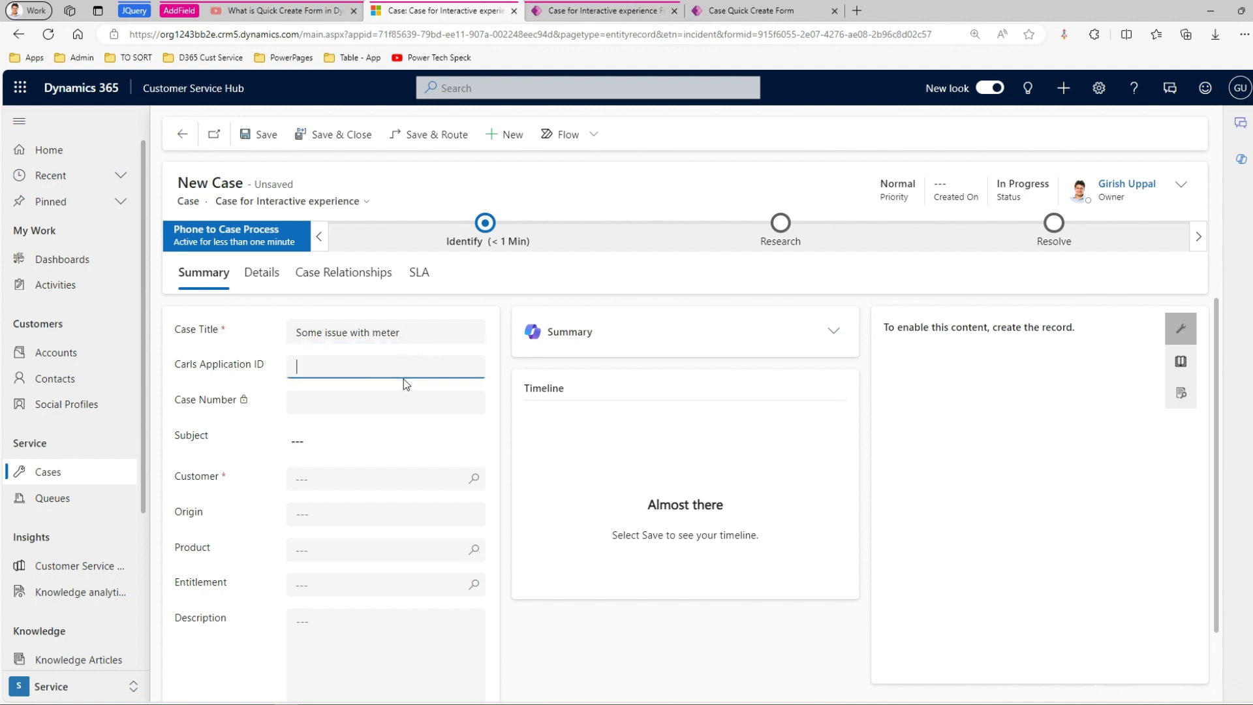
pyautogui.write('A')
pyautogui.write('&5757457')
pyautogui.press('BackSpace')
pyautogui.press('BackSpace')
pyautogui.press('BackSpace')
pyautogui.press('BackSpace')
pyautogui.press('BackSpace')
pyautogui.press('BackSpace')
pyautogui.press('BackSpace')
pyautogui.press('BackSpace')
pyautogui.write('343434')
# - Set the customer to A Datum Corporation, save the case, and dismiss the catch-up tip
pyautogui.click(344, 478)
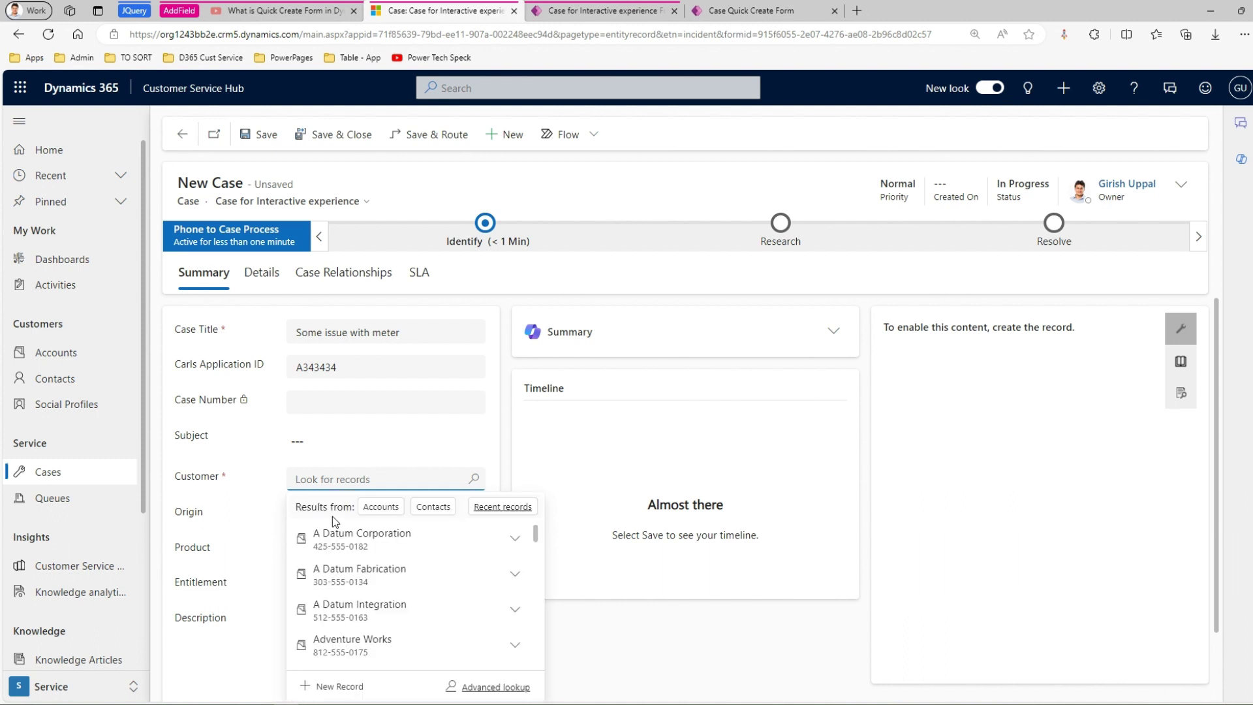
pyautogui.click(333, 534)
pyautogui.scroll(-2, 333, 542)
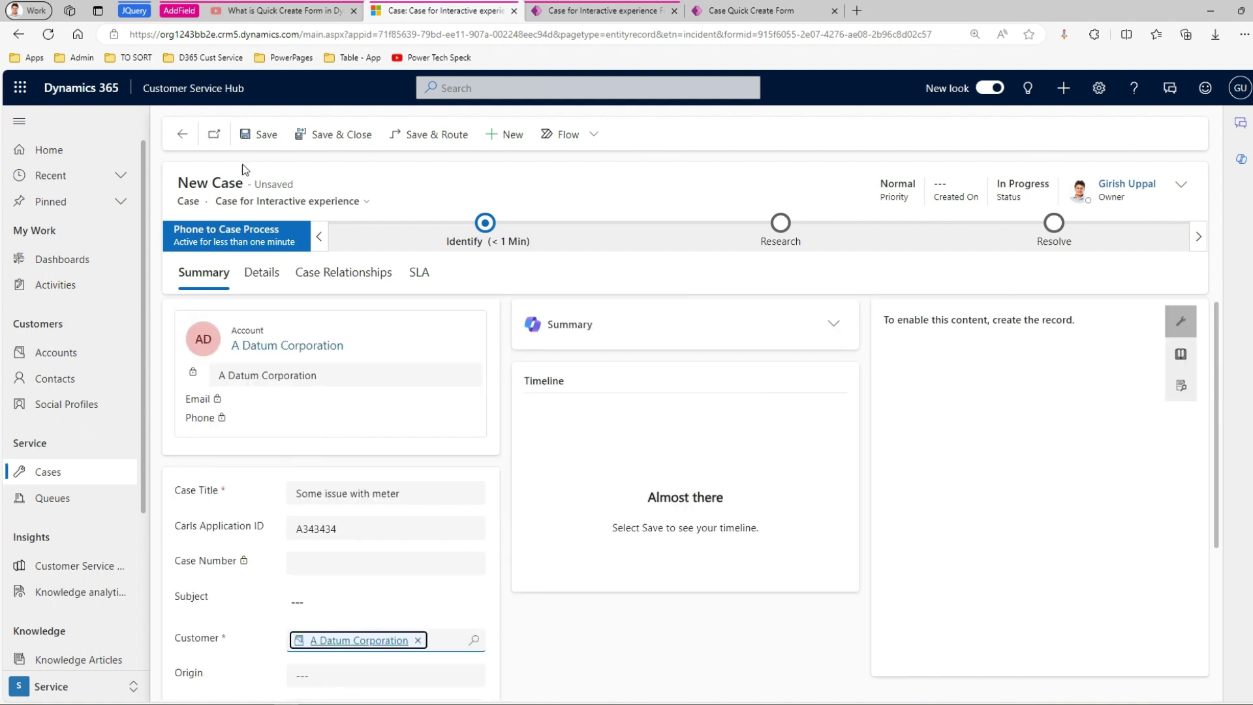
pyautogui.click(261, 140)
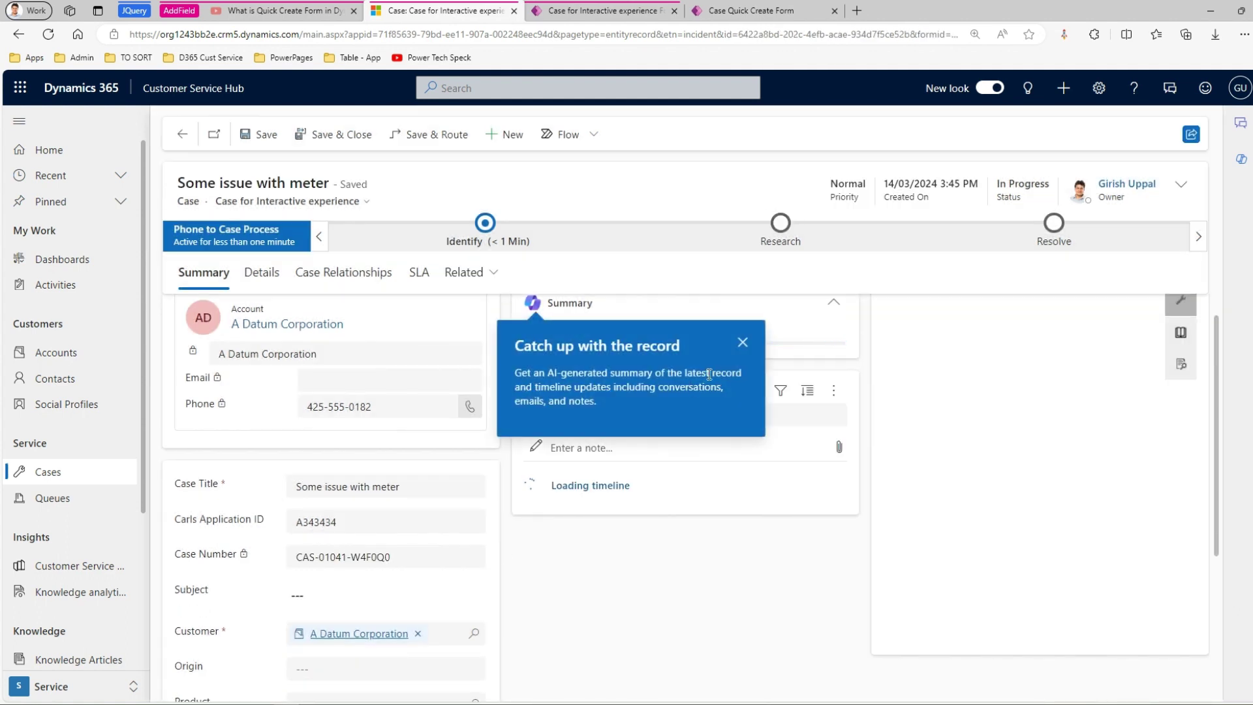
pyautogui.click(743, 342)
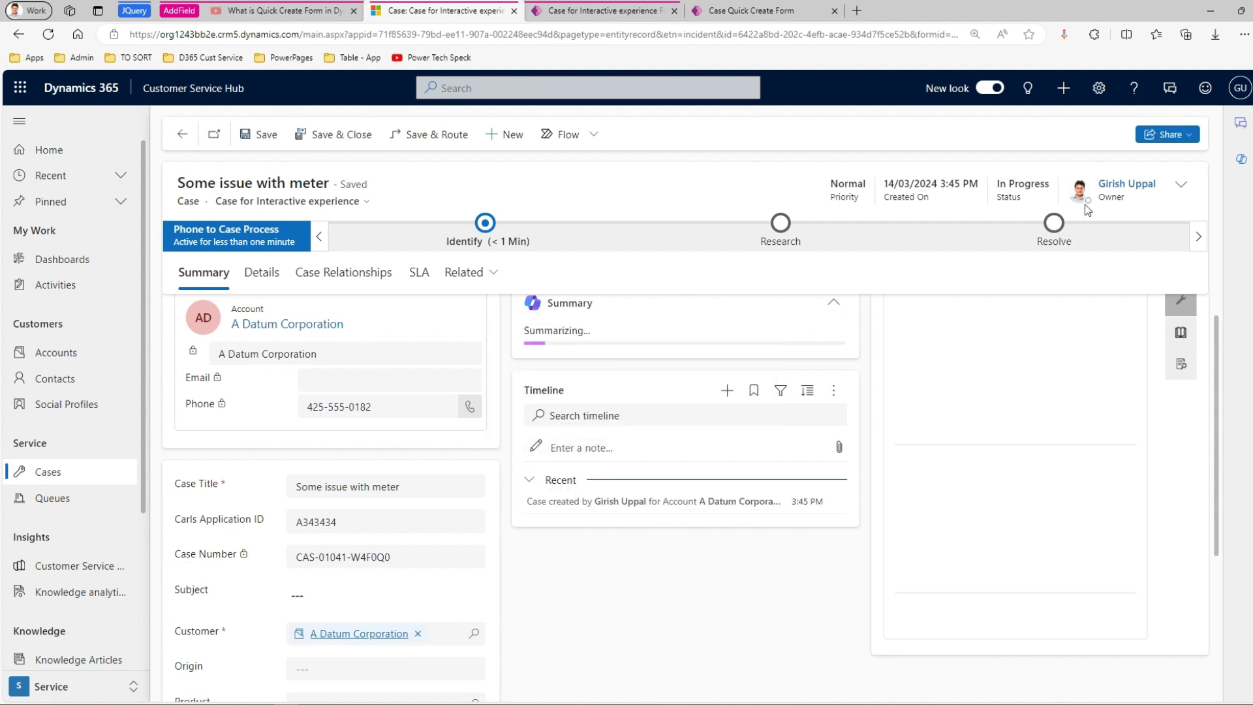
pyautogui.click(1065, 90)
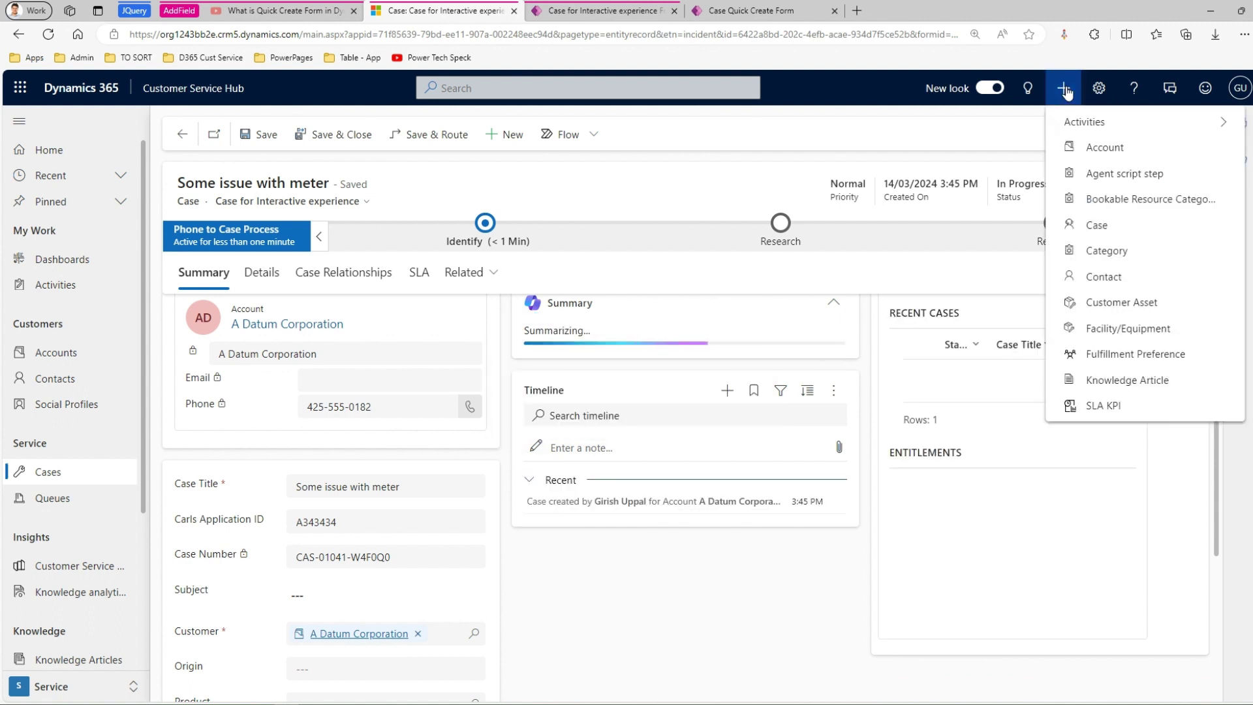
pyautogui.click(1102, 226)
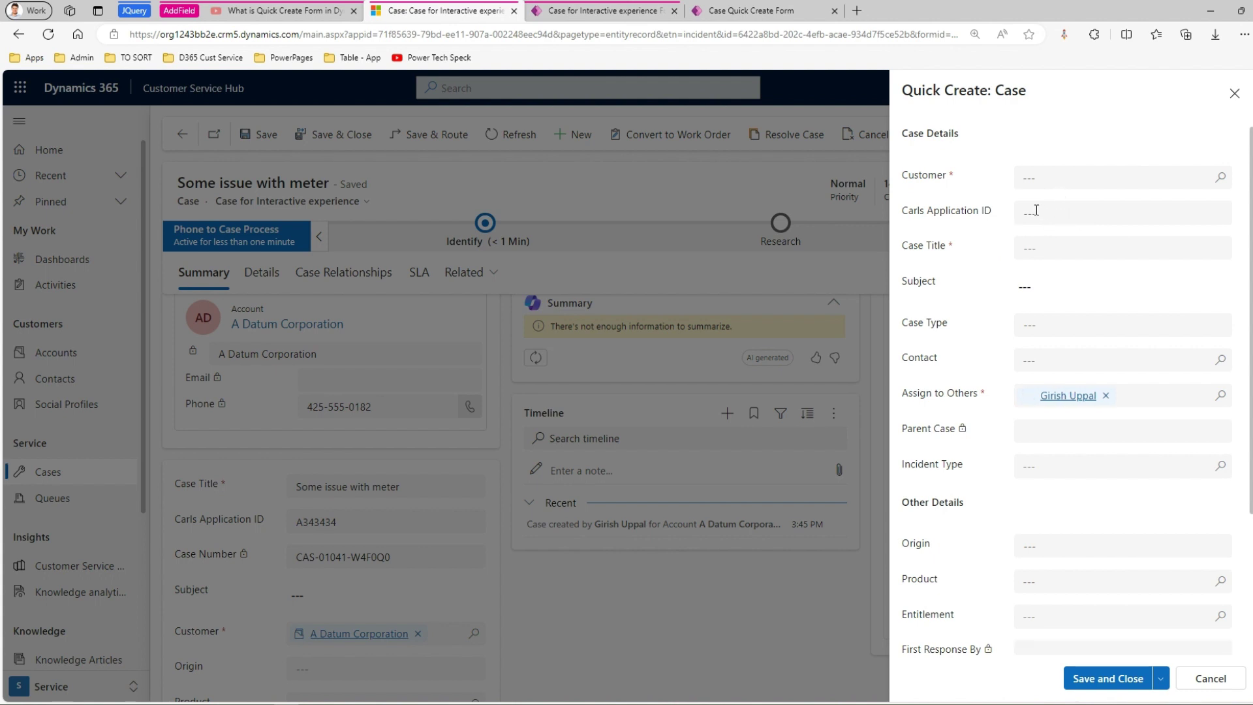
pyautogui.click(1061, 212)
pyautogui.write('A876657557')
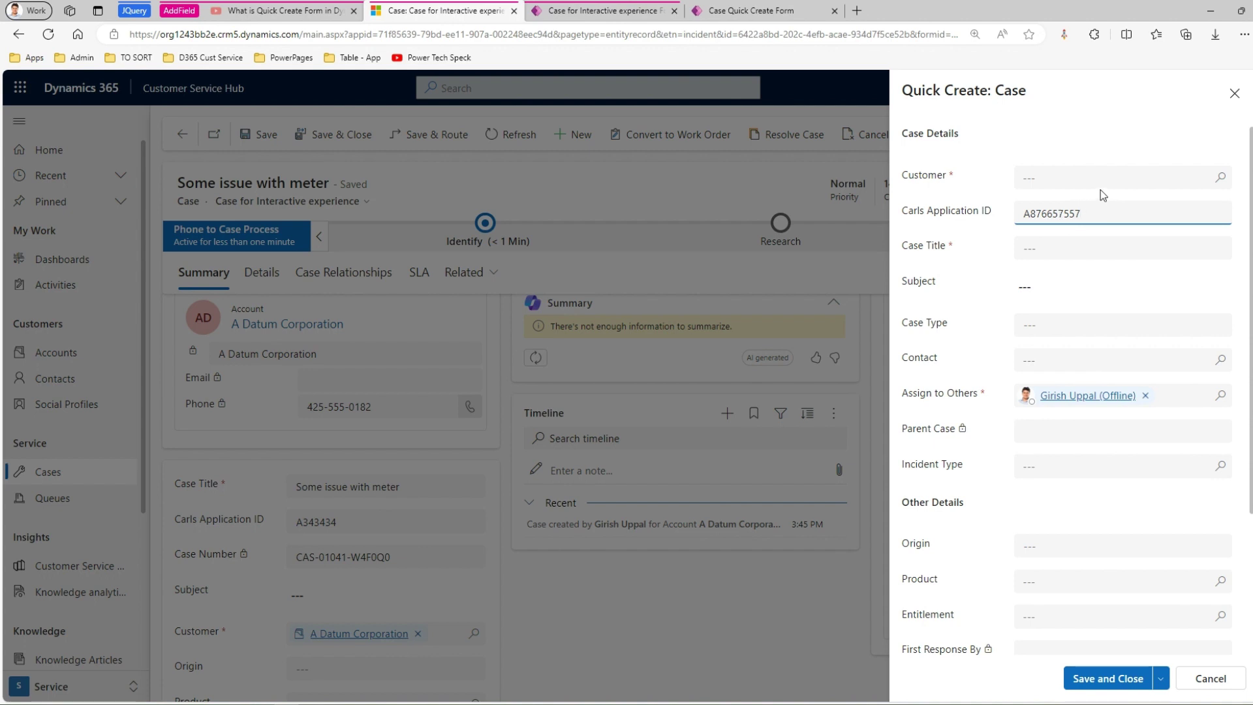
# - Pick a contact as customer, title the case 'Modem issue', and save and close
pyautogui.click(1111, 180)
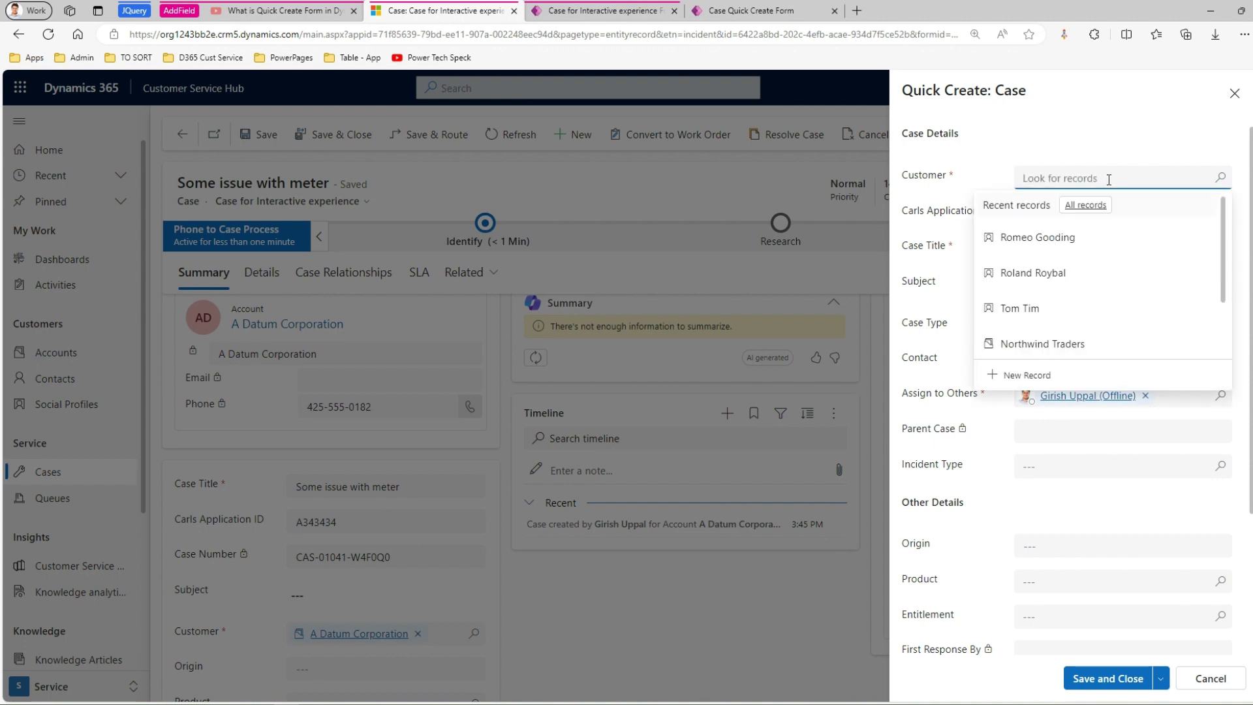
pyautogui.click(1044, 272)
pyautogui.click(1030, 248)
pyautogui.write('Modem issue')
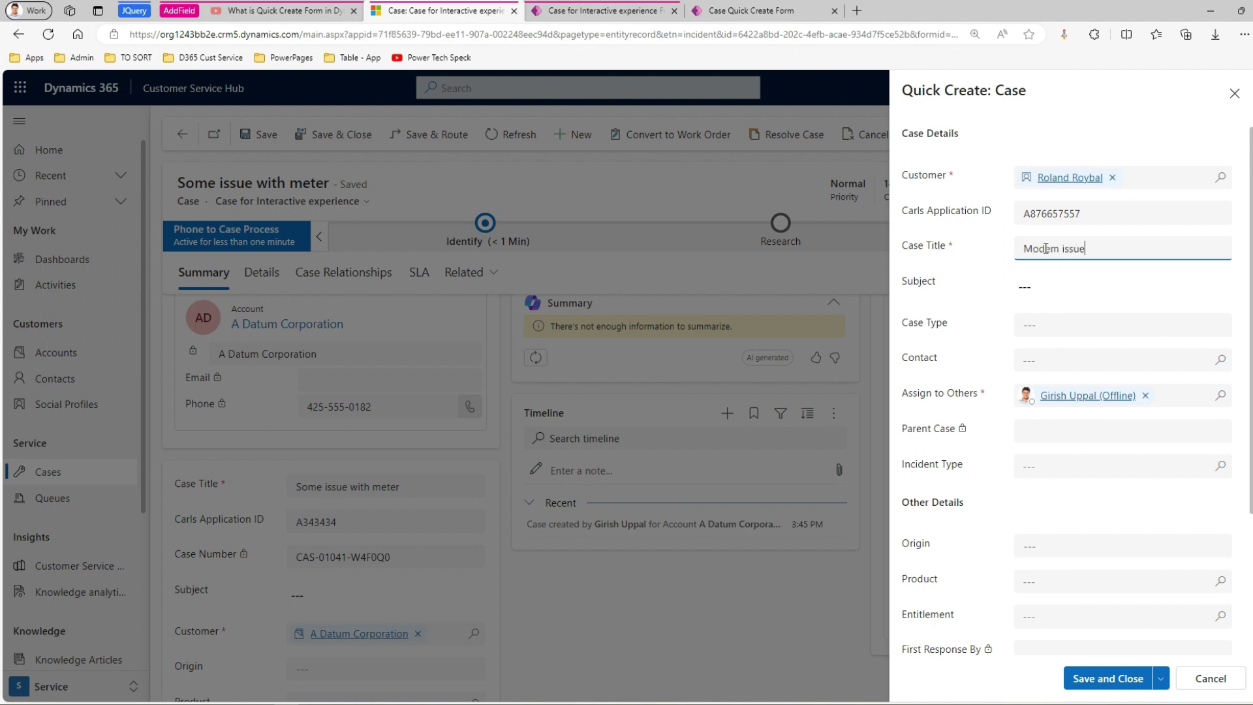
pyautogui.press('Tab')
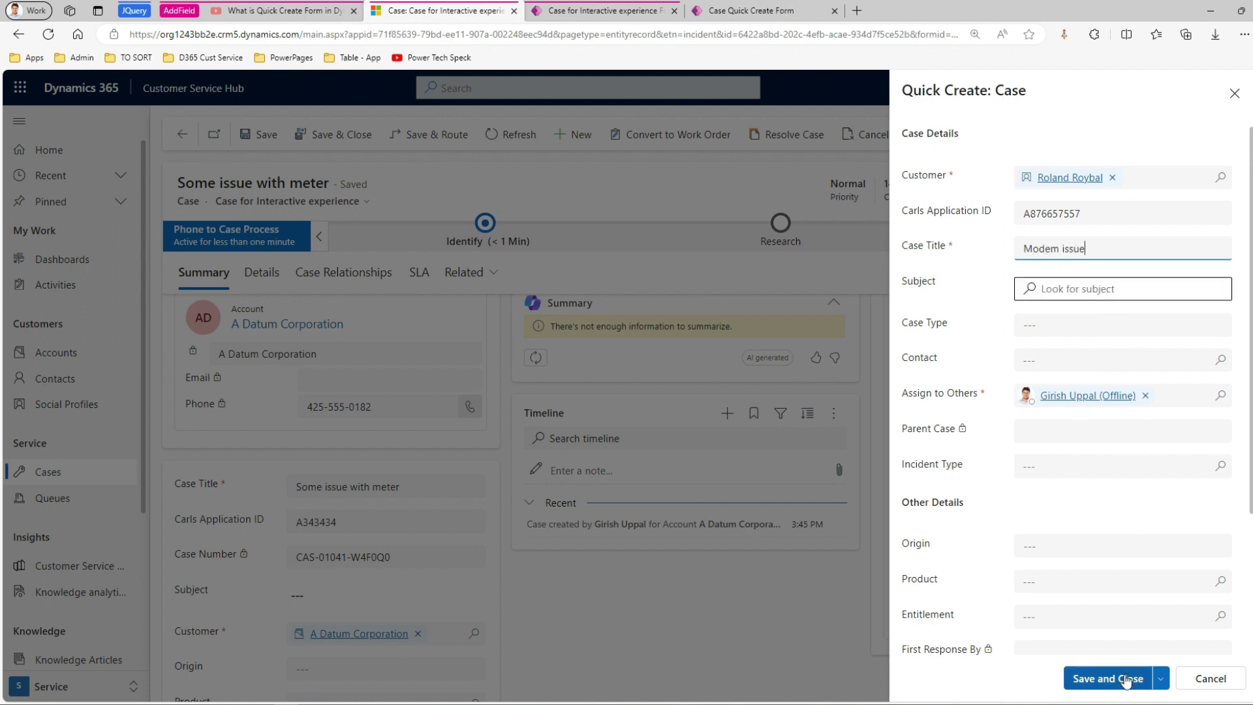
pyautogui.click(1125, 679)
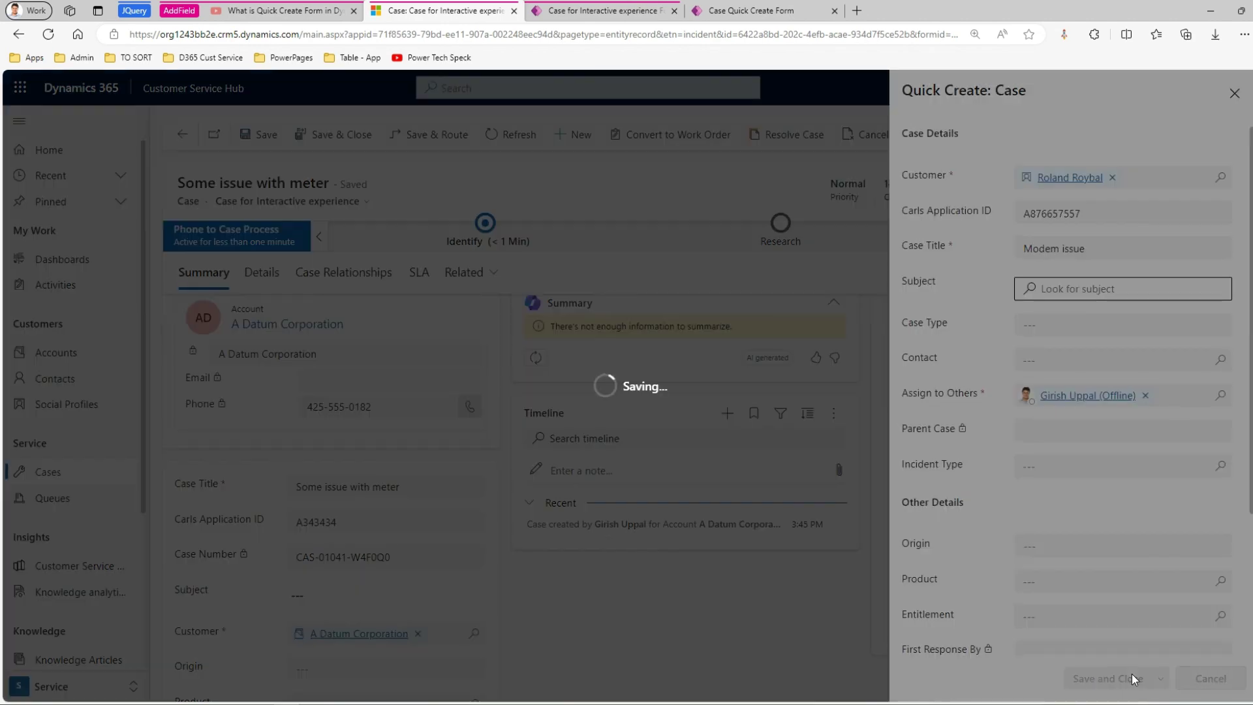